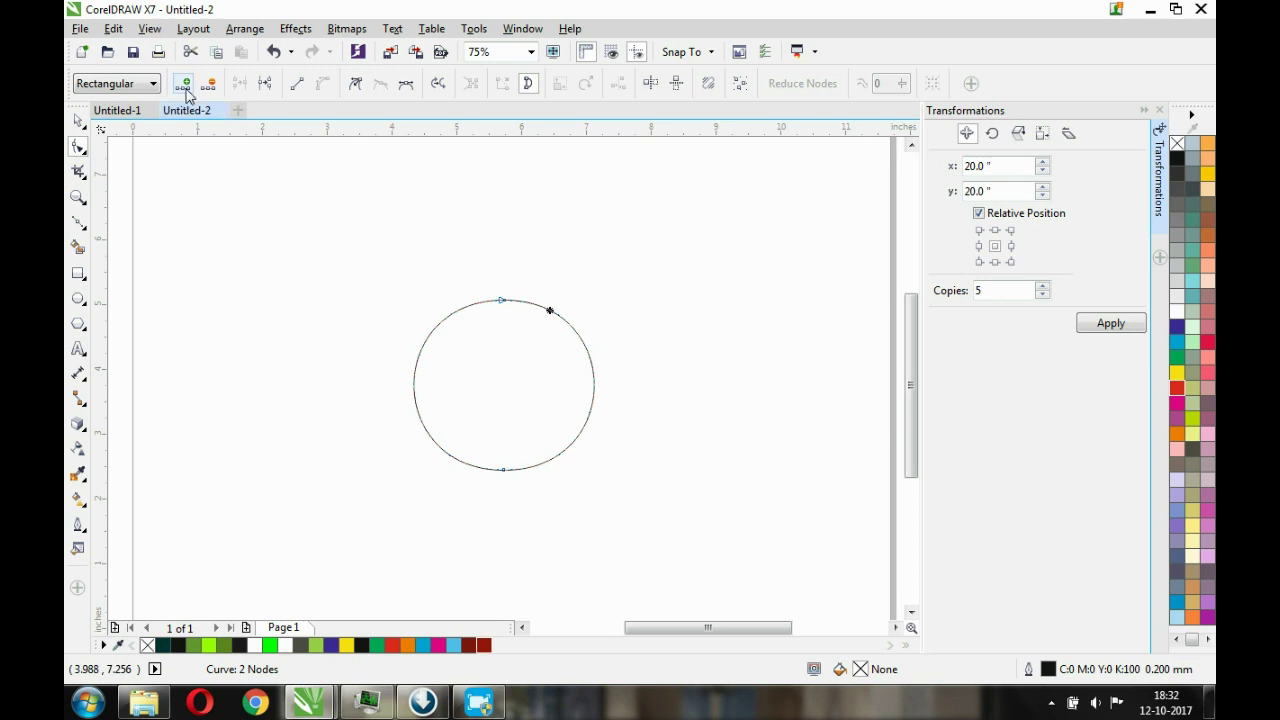
Pull the circle's upper-right node outward, then add a matching upper-left node and pull it outward to form two raised shoulders.
{"action": "left_click_drag", "start_coordinate": [554, 313], "coordinate": [563, 293]}
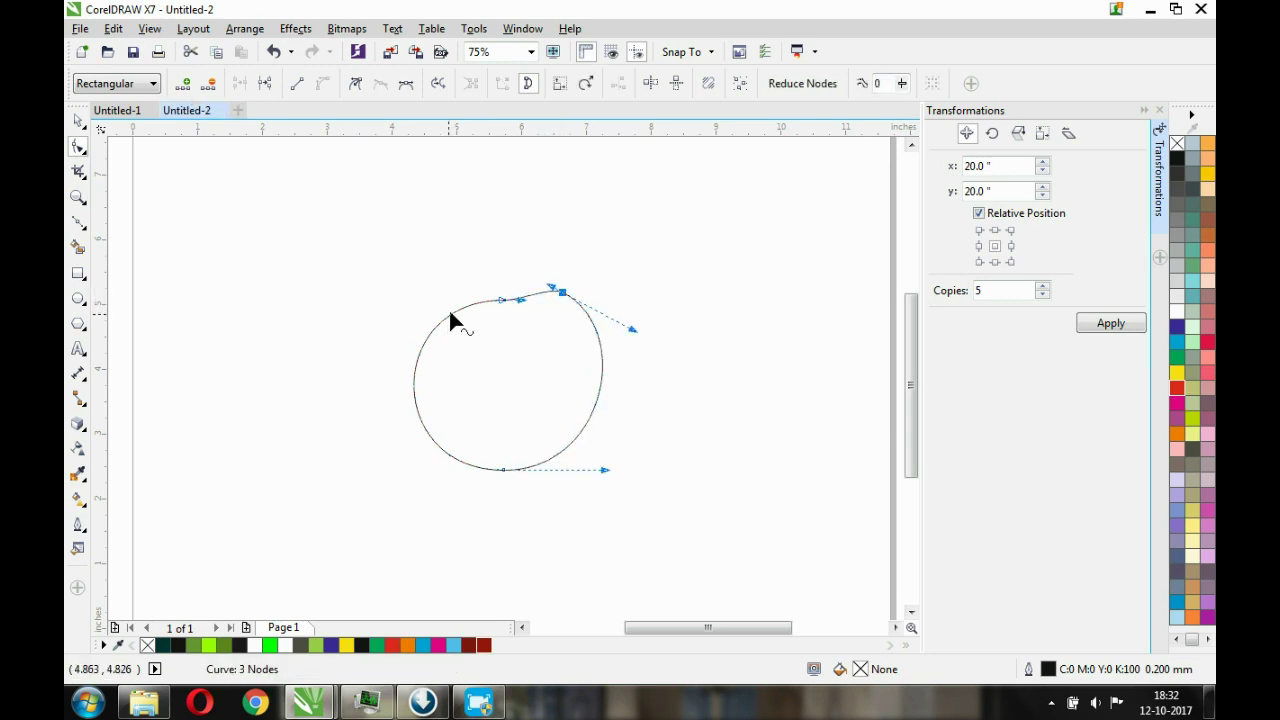
{"action": "left_click", "coordinate": [450, 312]}
{"action": "key", "text": "plus"}
{"action": "left_click_drag", "start_coordinate": [450, 312], "coordinate": [428, 297]}
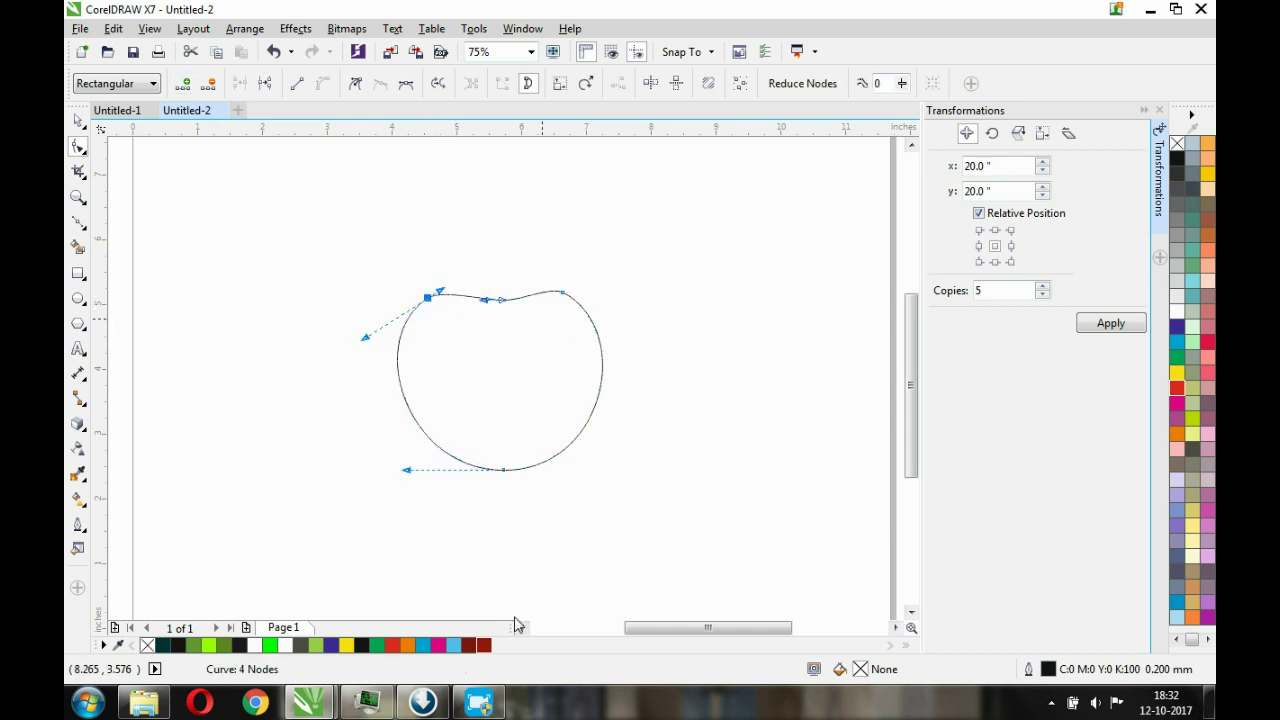
Shorten both curve handles of the bottom node to taper the lower part of the shape.
{"action": "left_click", "coordinate": [505, 469]}
{"action": "left_click_drag", "start_coordinate": [604, 470], "coordinate": [587, 472]}
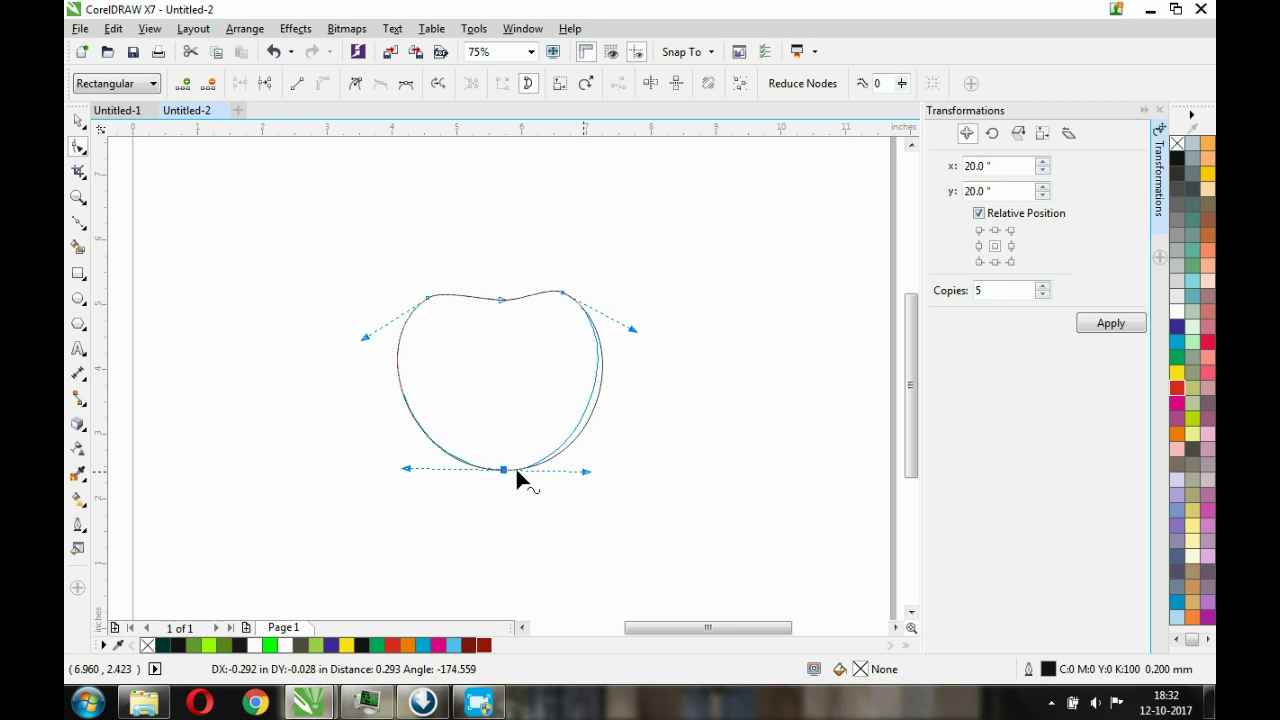
{"action": "mouse_move", "coordinate": [409, 467]}
{"action": "left_mouse_down"}
{"action": "mouse_move", "coordinate": [440, 468]}
{"action": "mouse_move", "coordinate": [427, 472]}
{"action": "left_mouse_up"}
{"action": "left_click", "coordinate": [504, 469]}
Adjust the curve handles of the two upper shoulder nodes to round the top of the shape.
{"action": "left_click", "coordinate": [555, 290]}
{"action": "left_click_drag", "start_coordinate": [551, 290], "coordinate": [551, 294]}
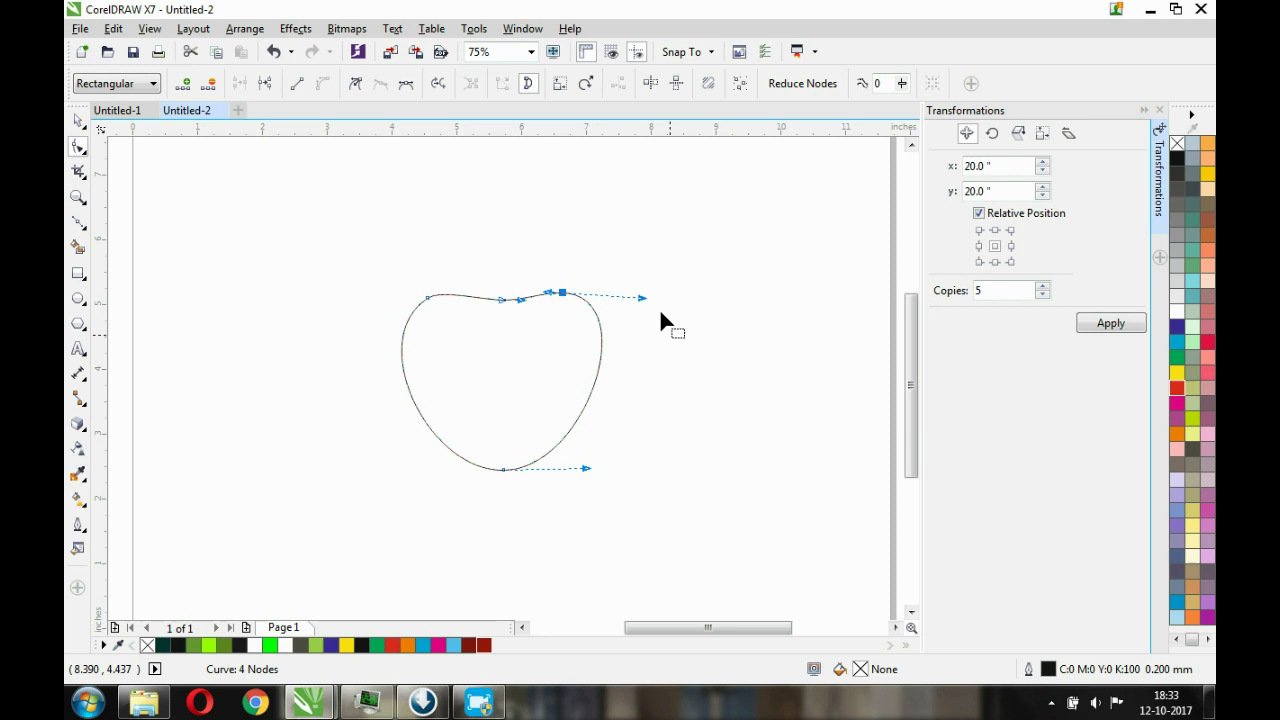
{"action": "left_click_drag", "start_coordinate": [641, 297], "coordinate": [642, 310]}
{"action": "left_click", "coordinate": [430, 298]}
{"action": "left_click_drag", "start_coordinate": [438, 289], "coordinate": [443, 288]}
{"action": "left_click", "coordinate": [630, 489]}
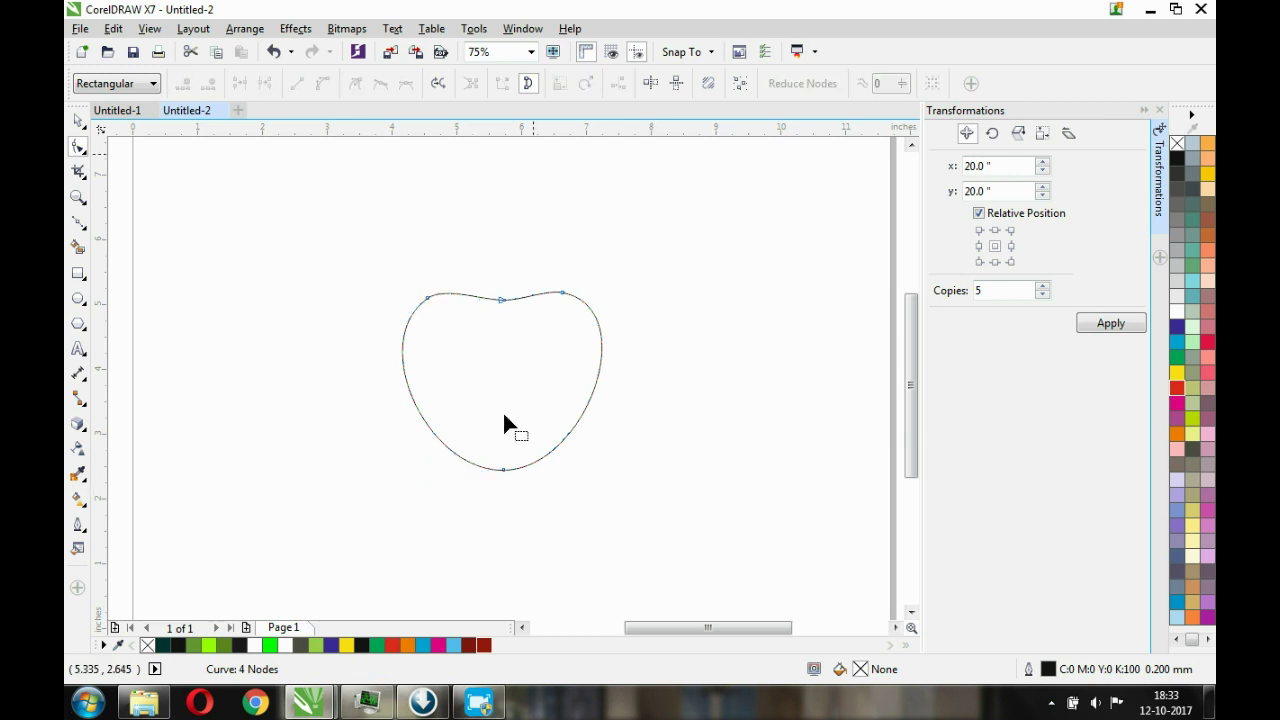
Fine-tune both curve handles of the upper-left node so the left side matches the right.
{"action": "scroll", "coordinate": [581, 336], "scroll_direction": "up", "scroll_amount": 2}
{"action": "left_click", "coordinate": [271, 255]}
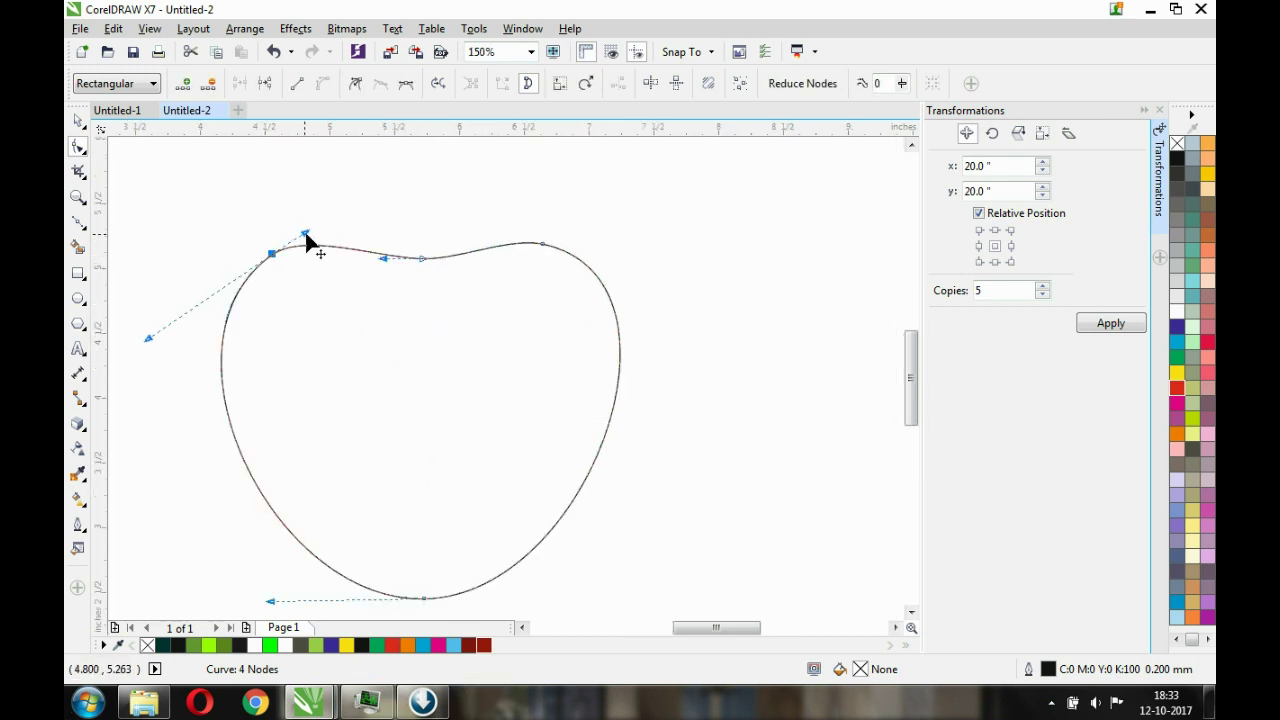
{"action": "left_click_drag", "start_coordinate": [305, 231], "coordinate": [311, 232]}
{"action": "left_click_drag", "start_coordinate": [145, 333], "coordinate": [141, 333]}
{"action": "left_click", "coordinate": [493, 210]}
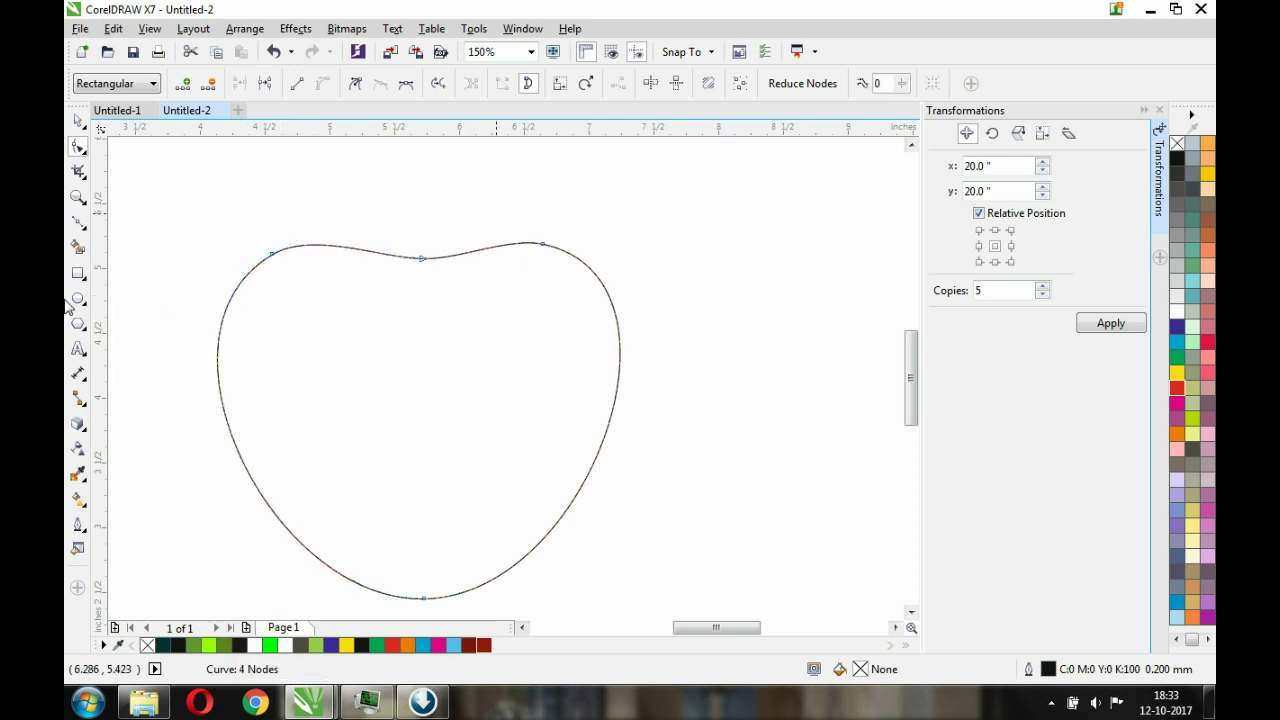
Fill the heart-like shape with Red (C0 M100 Y100 K0) and paste a copy of it in place.
{"action": "key", "text": "space"}
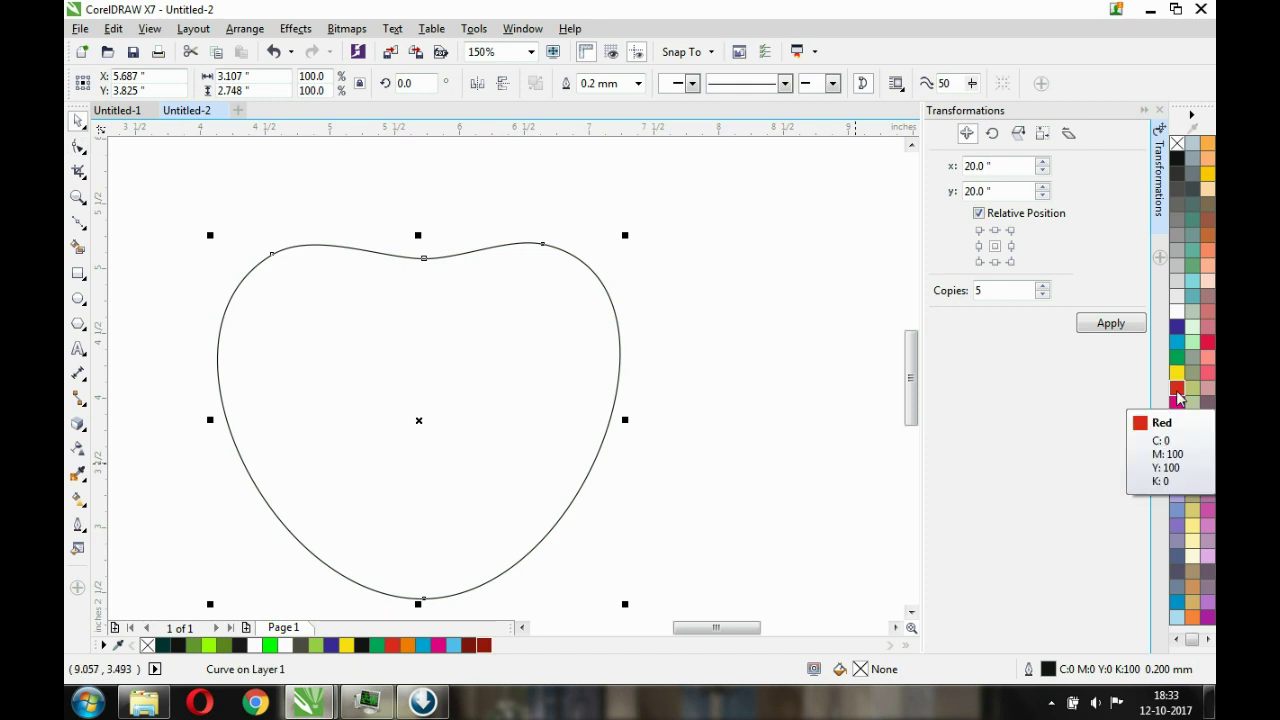
{"action": "left_click", "coordinate": [1177, 390]}
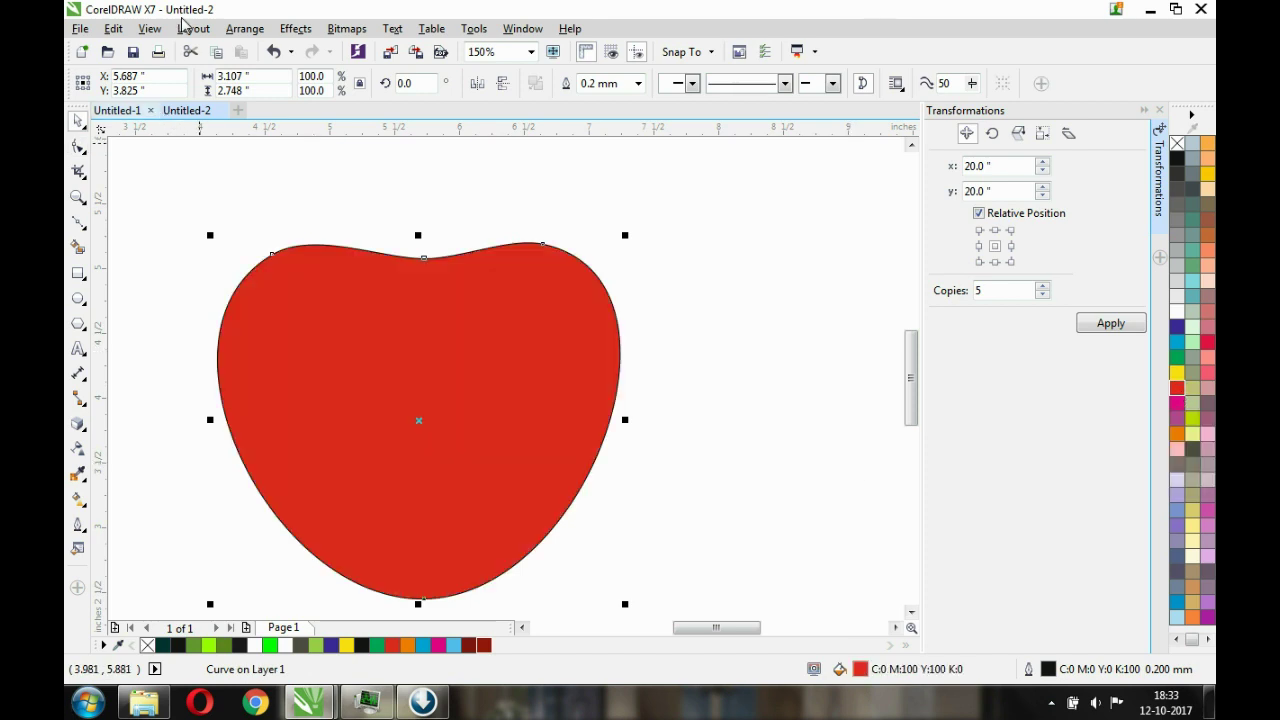
{"action": "right_click", "coordinate": [465, 348]}
{"action": "left_click", "coordinate": [743, 377]}
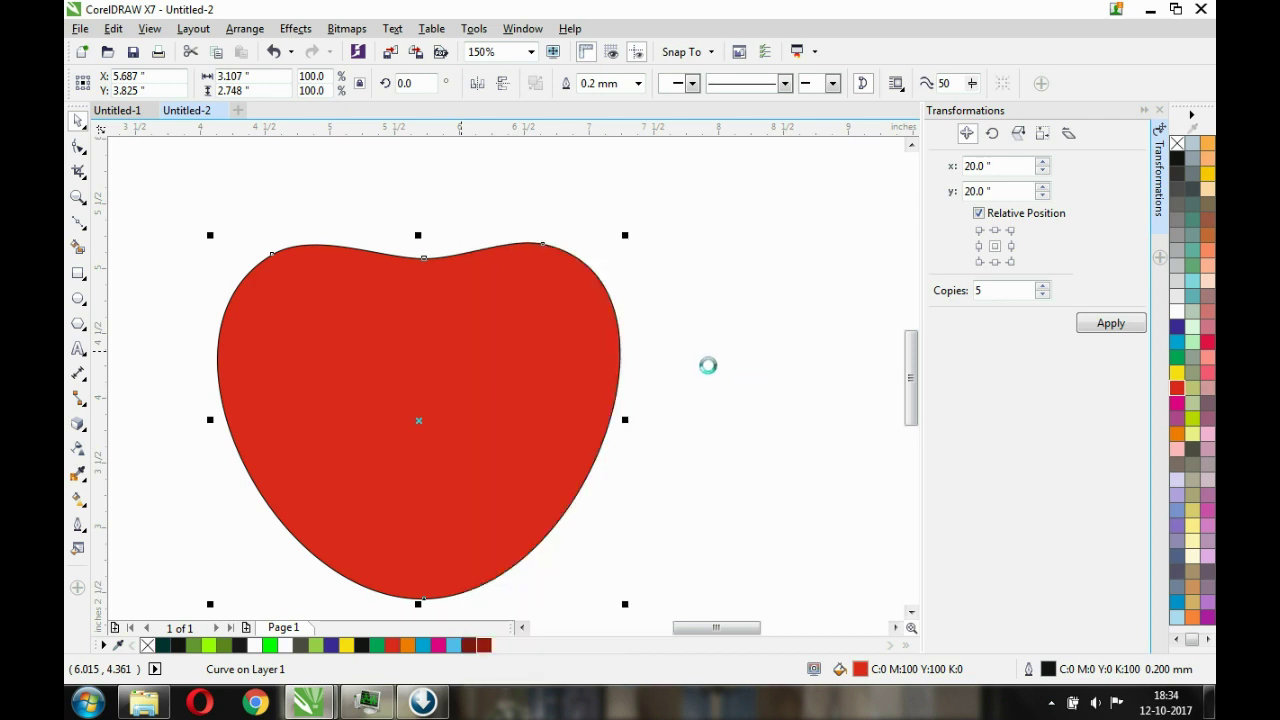
{"action": "right_click", "coordinate": [751, 382]}
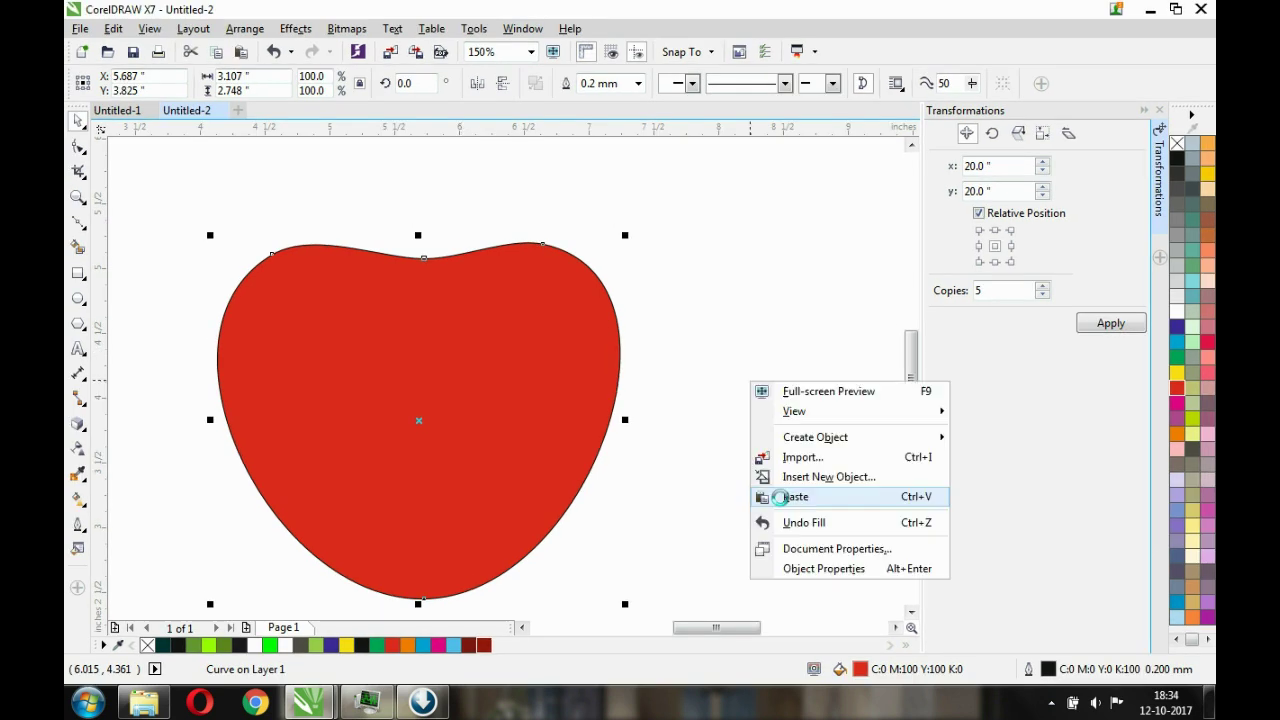
{"action": "left_click", "coordinate": [780, 497]}
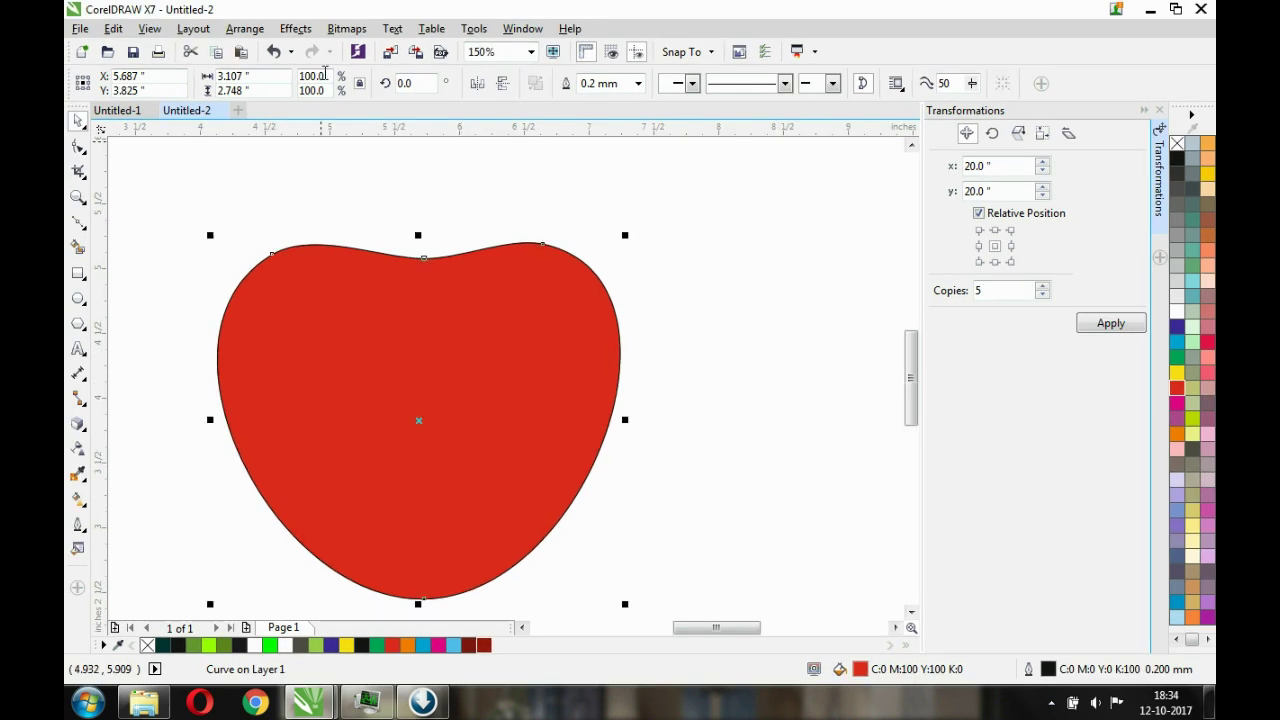
Scale the pasted copy to 90% and fill it with dark red (C9 M100 Y100 K42).
{"action": "left_click_drag", "start_coordinate": [322, 76], "coordinate": [285, 79]}
{"action": "type", "text": "90"}
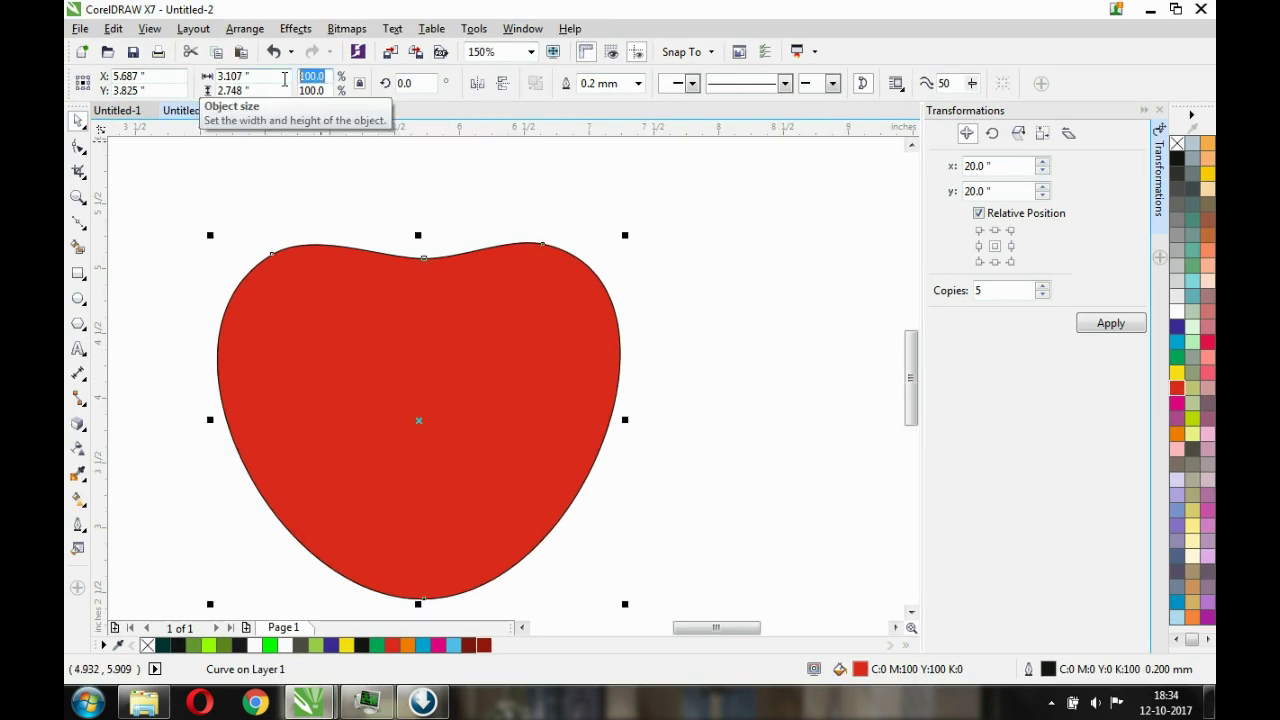
{"action": "key", "text": "Return"}
{"action": "left_click", "coordinate": [484, 645]}
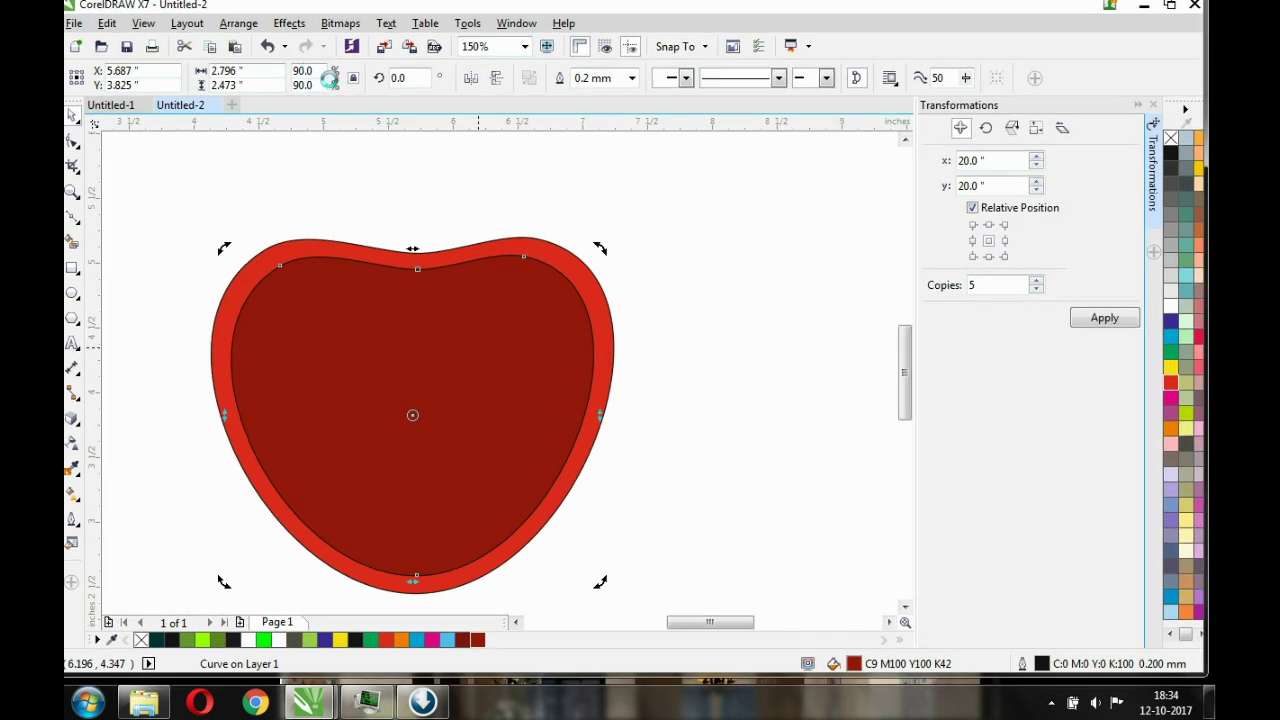
Scale another in-place copy of the shape to 80% and fill it with Red.
{"action": "double_click", "coordinate": [321, 76]}
{"action": "type", "text": "80"}
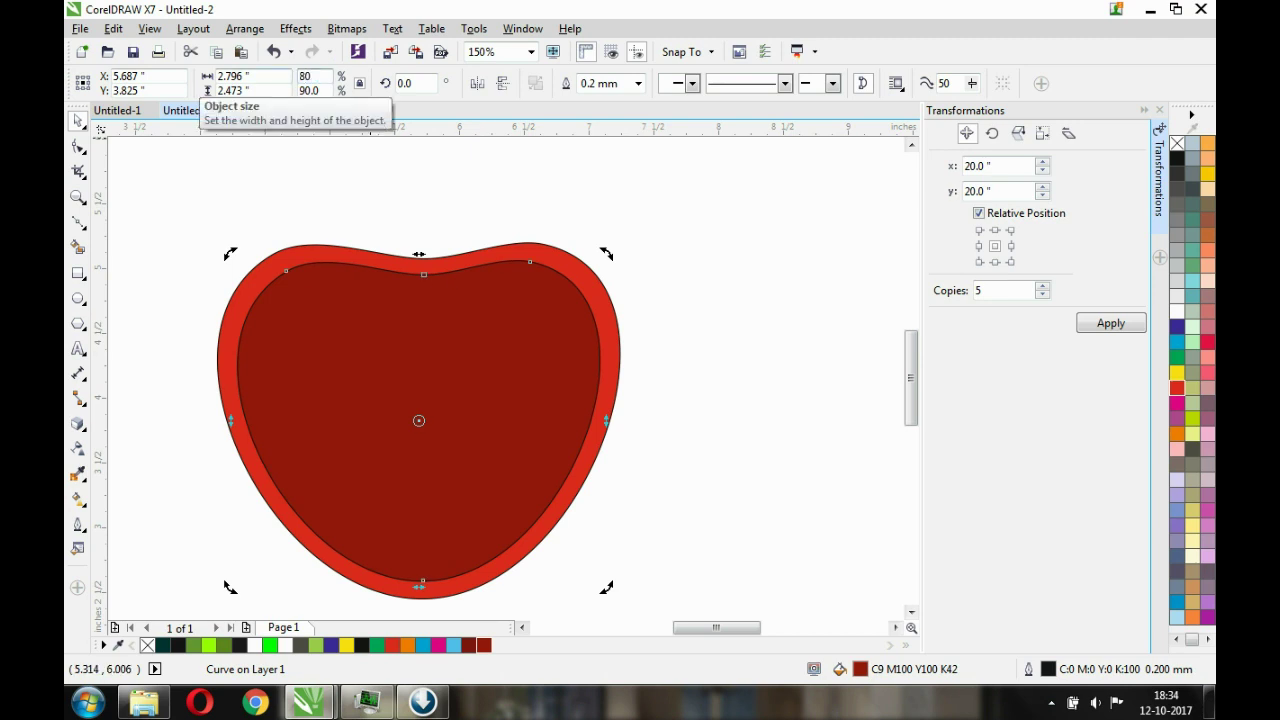
{"action": "key", "text": "Return"}
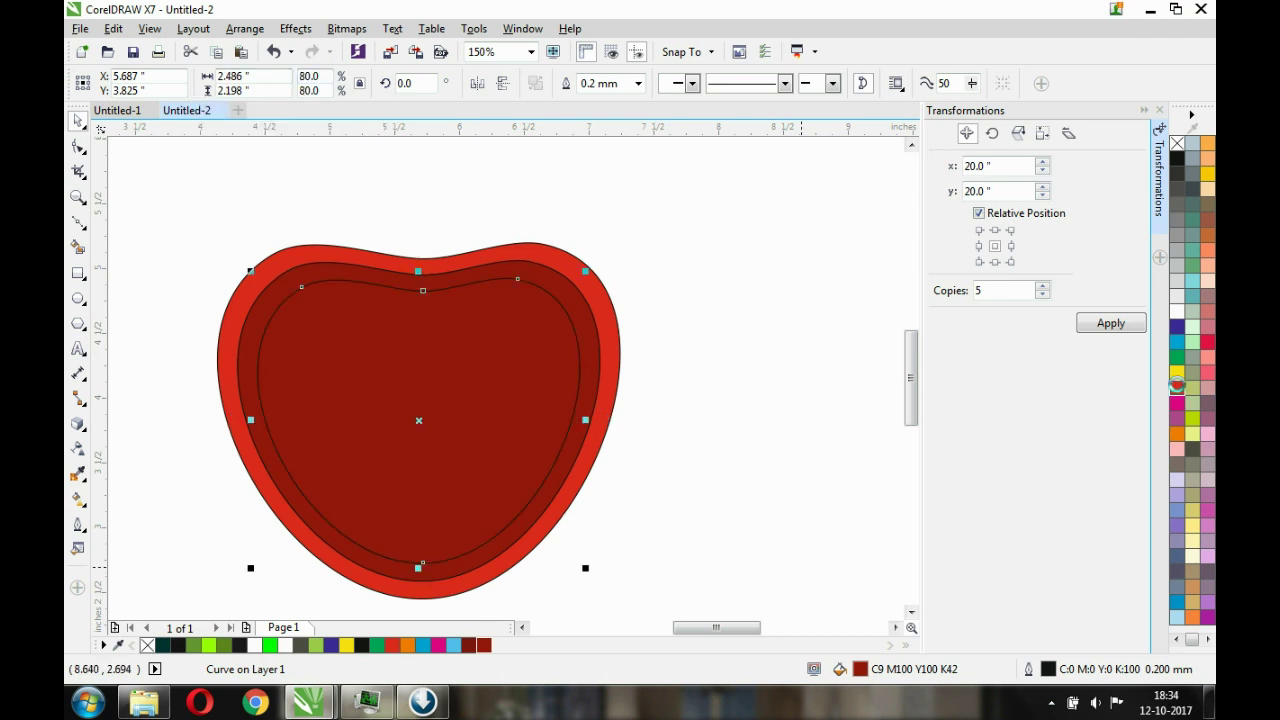
{"action": "left_click", "coordinate": [1177, 385]}
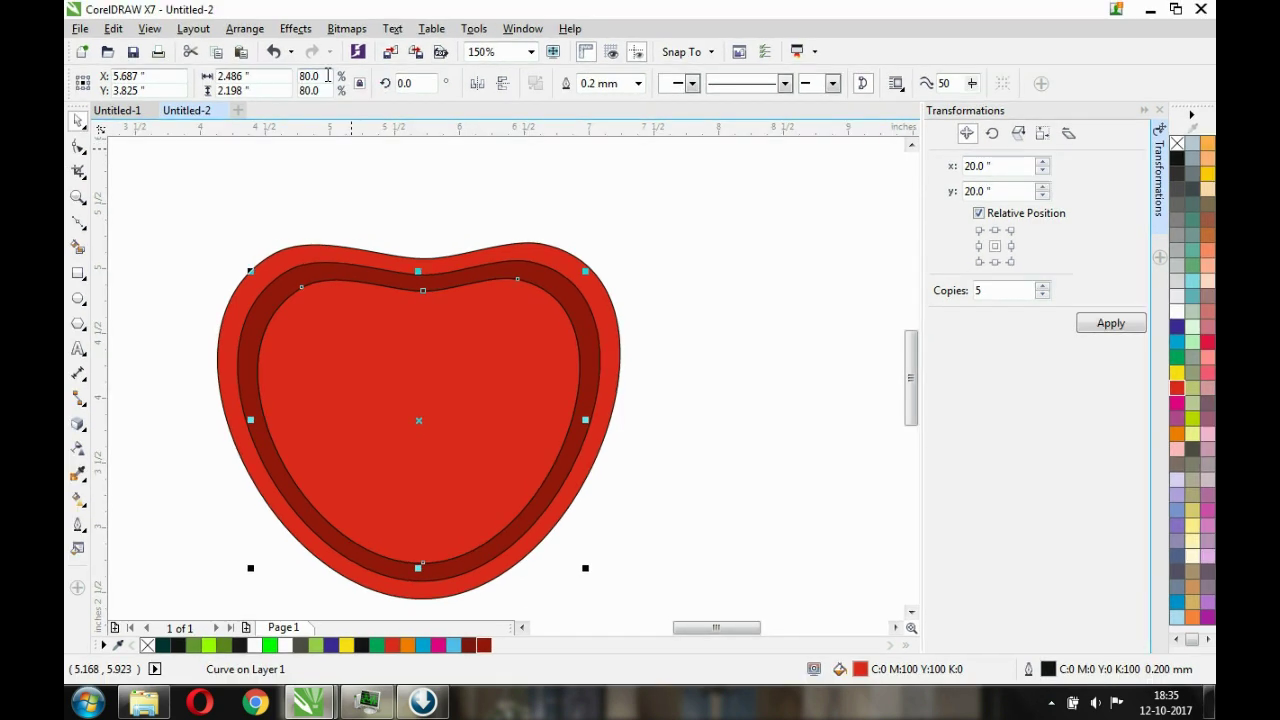
Scale the next in-place copy to 70% and fill it with dark red (C9 M100 Y100 K42).
{"action": "double_click", "coordinate": [292, 84]}
{"action": "type", "text": "70"}
{"action": "key", "text": "Return"}
{"action": "left_click", "coordinate": [632, 427]}
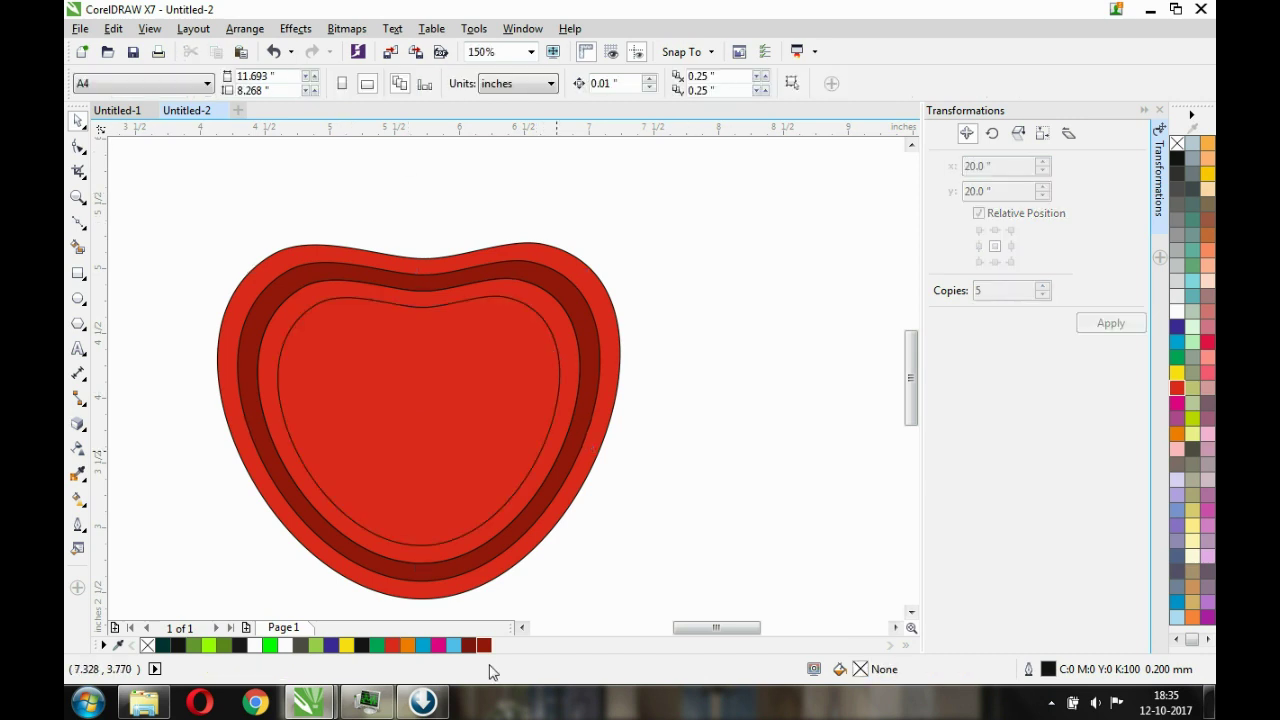
{"action": "left_click", "coordinate": [486, 646]}
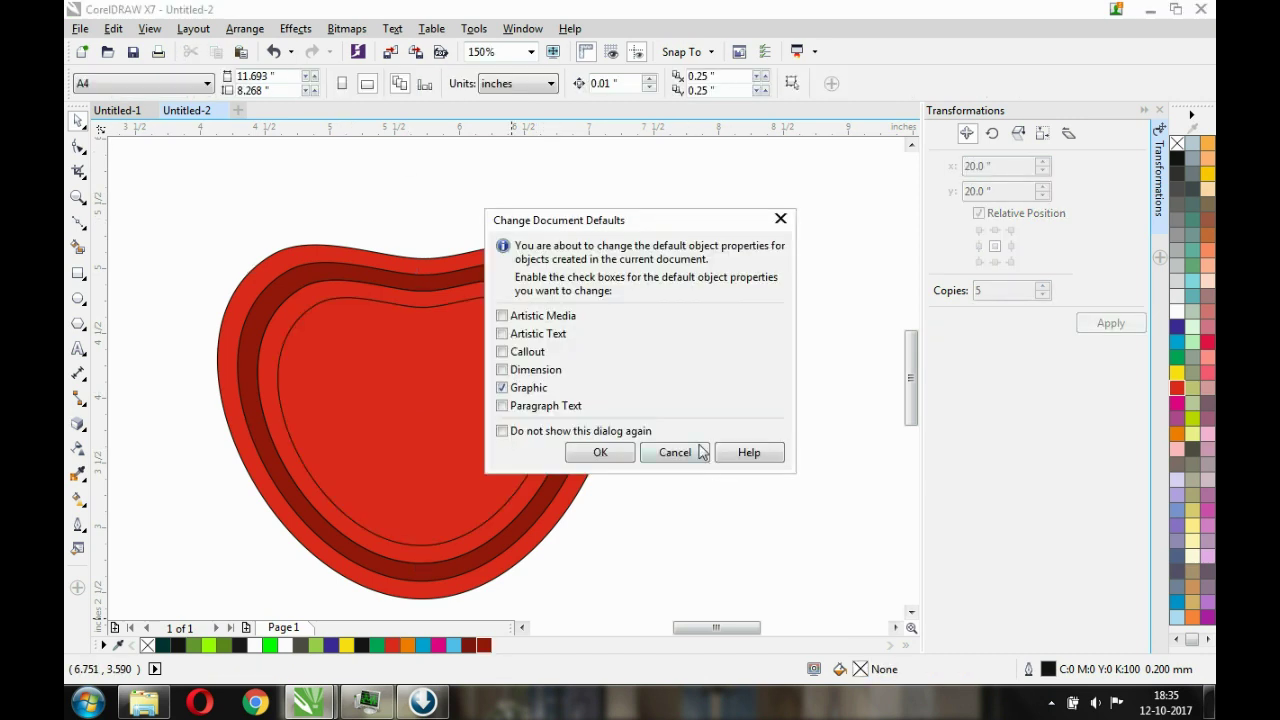
{"action": "left_click", "coordinate": [701, 451]}
{"action": "key", "text": "Tab"}
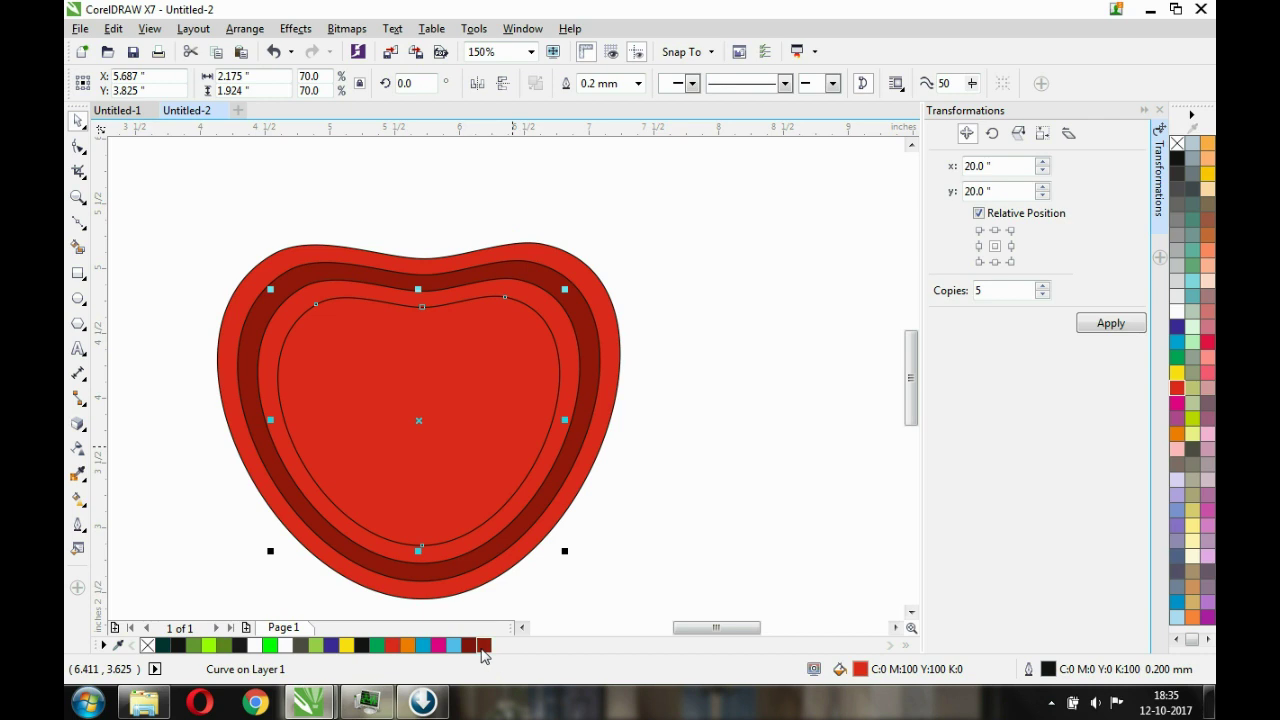
{"action": "left_click", "coordinate": [484, 646]}
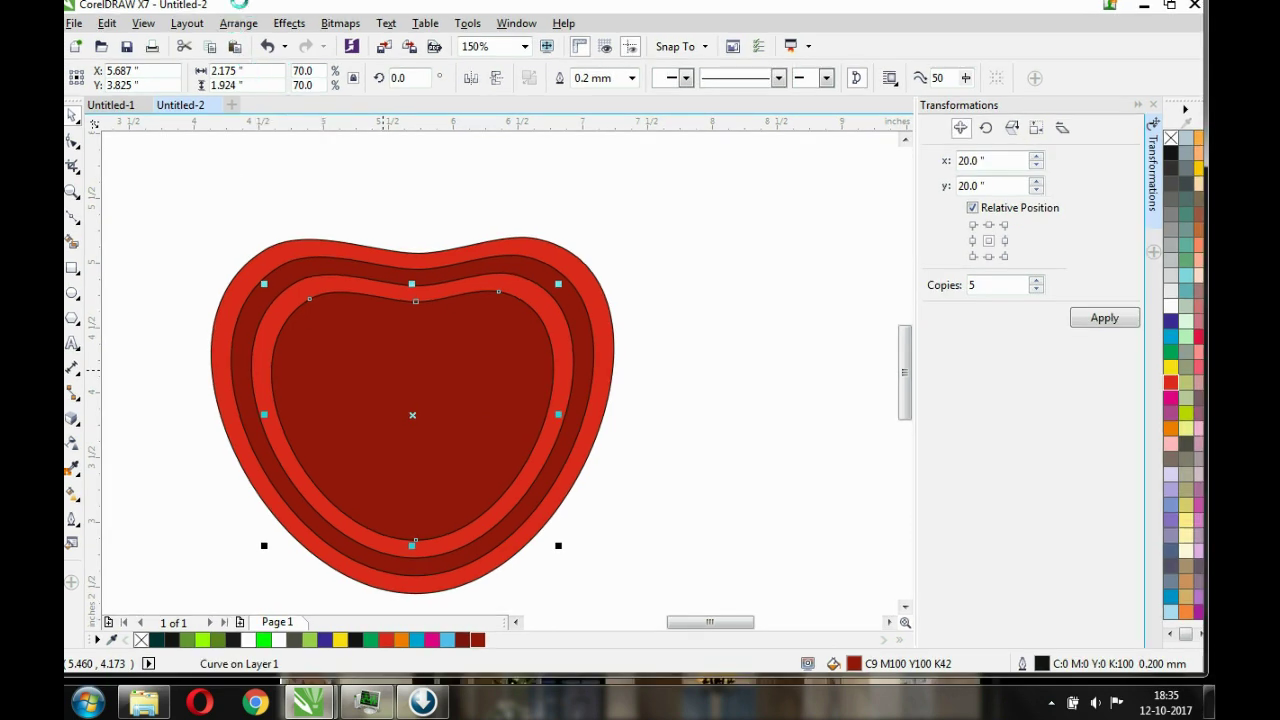
Scale a further in-place copy of the shape to 60% and fill it with Red.
{"action": "left_click", "coordinate": [302, 72]}
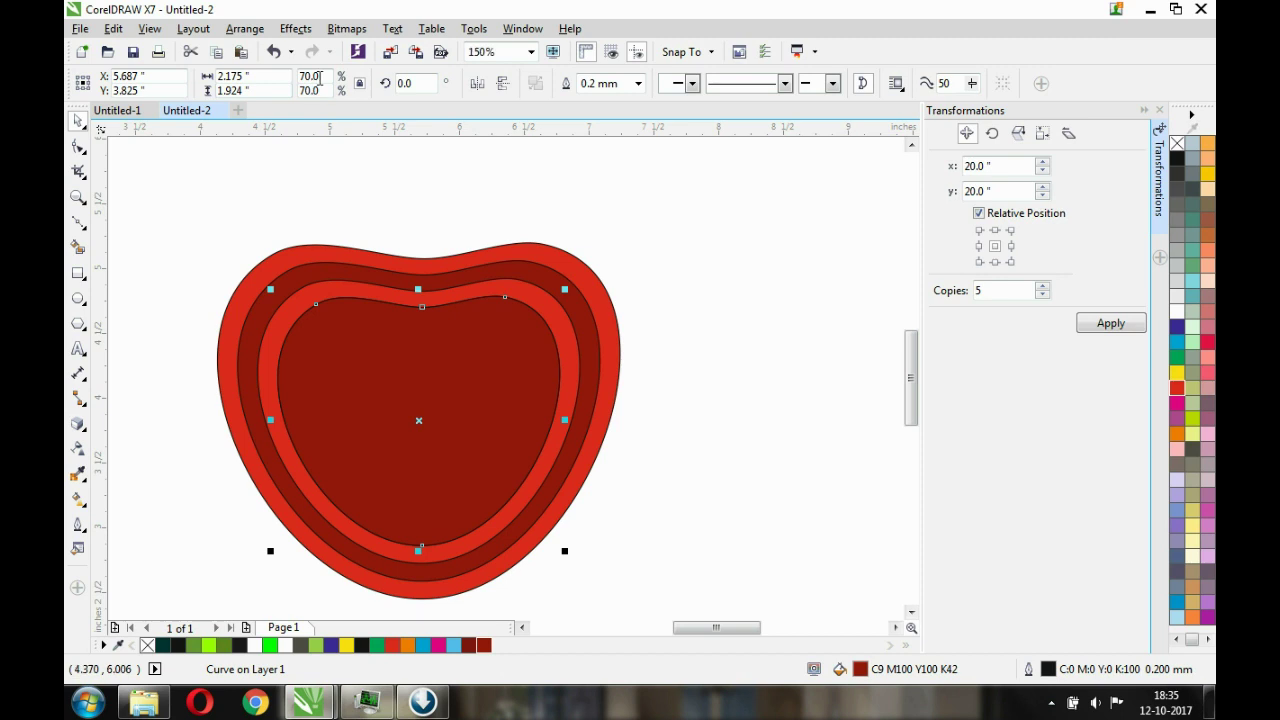
{"action": "type", "text": "60"}
{"action": "left_click", "coordinate": [399, 376]}
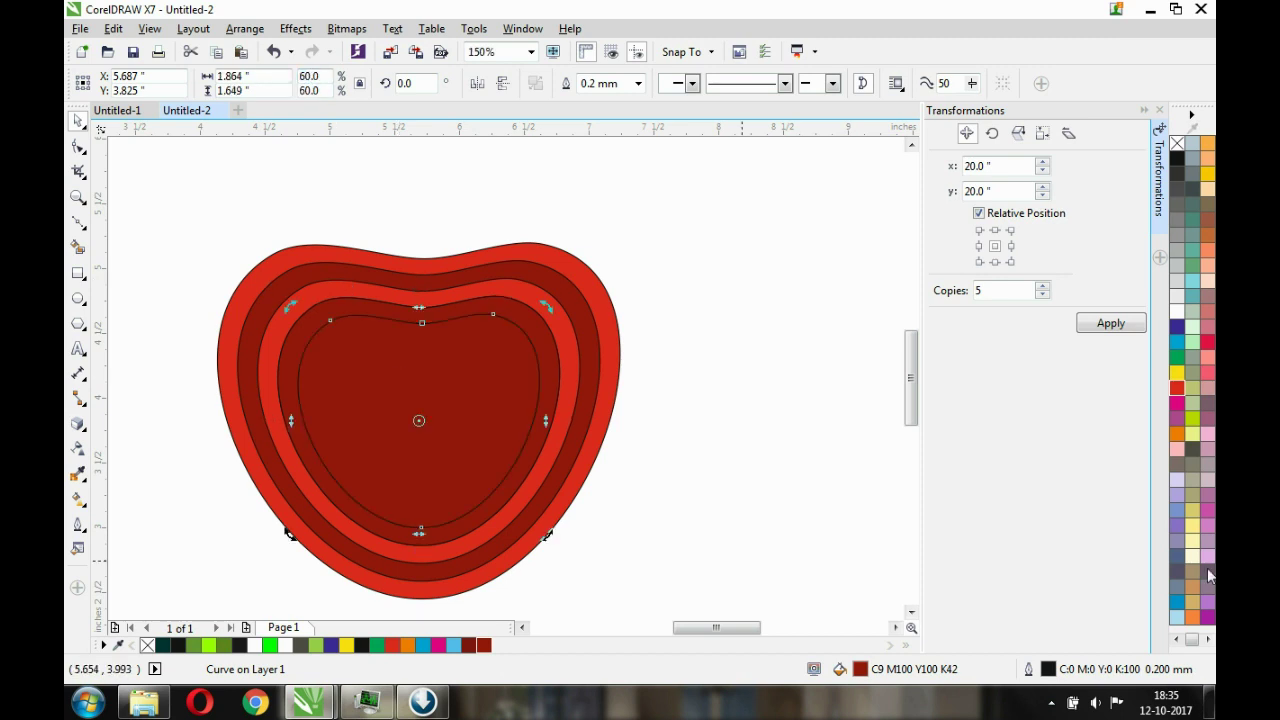
{"action": "left_click", "coordinate": [1177, 391]}
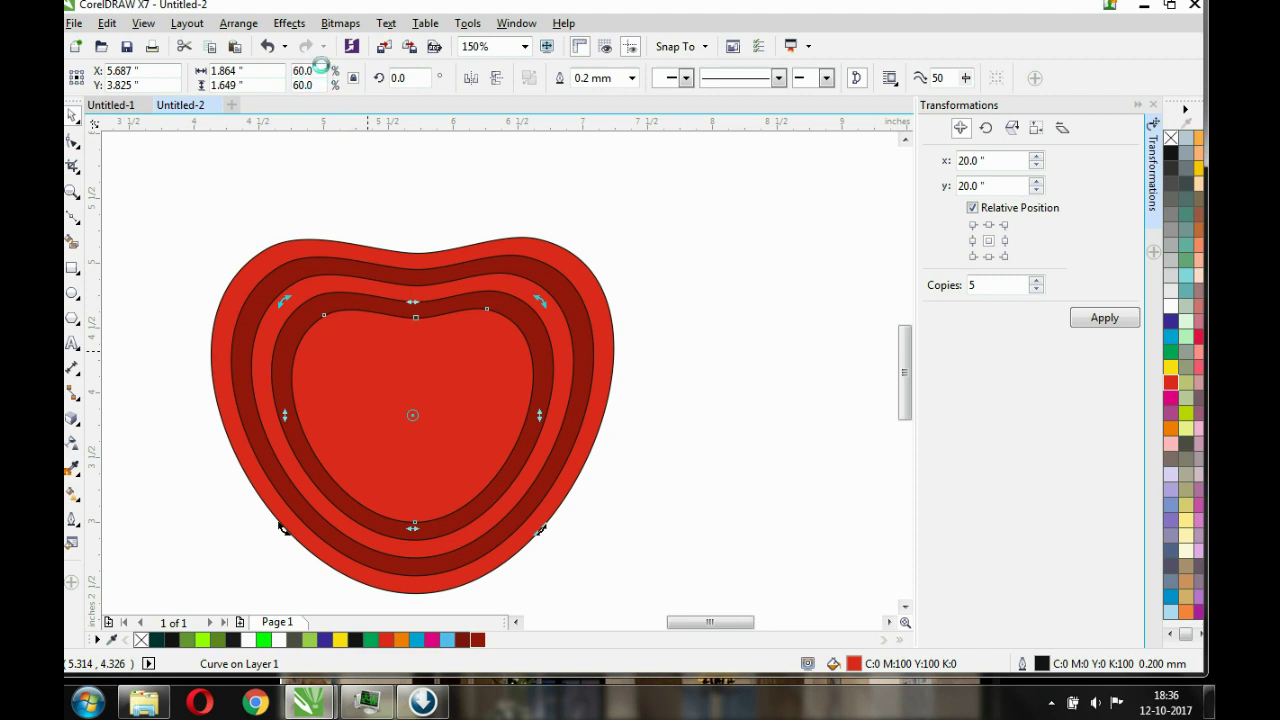
Scale the innermost in-place copy to 50% and fill it with dark red (C9 M100 Y100 K42).
{"action": "left_click_drag", "start_coordinate": [326, 76], "coordinate": [270, 82]}
{"action": "type", "text": "5"}
{"action": "key", "text": "Return"}
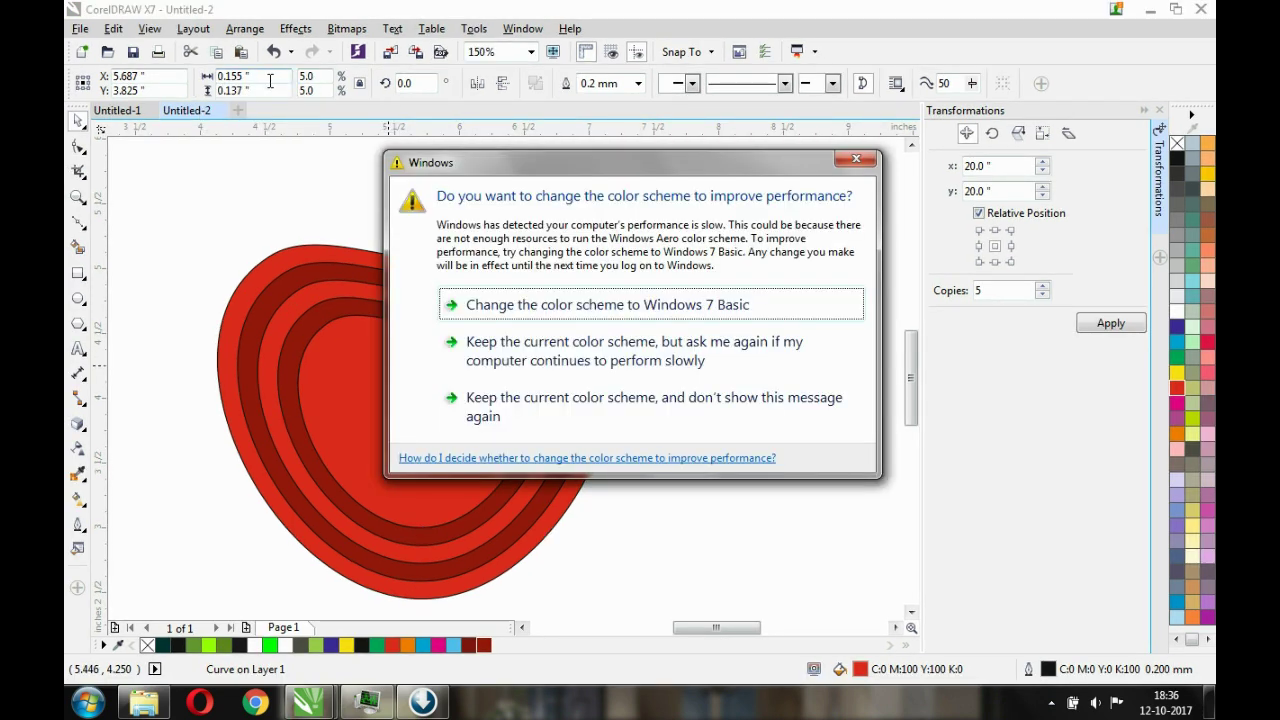
{"action": "left_click", "coordinate": [857, 160]}
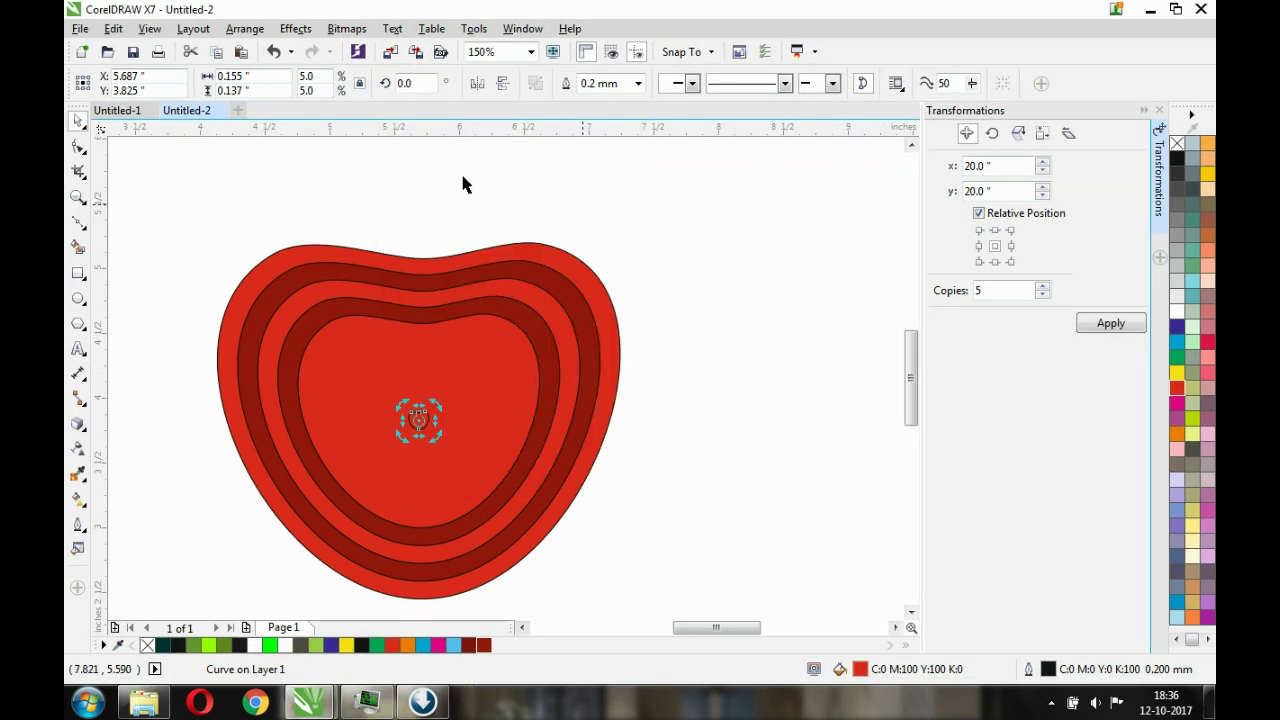
{"action": "type", "text": "5"}
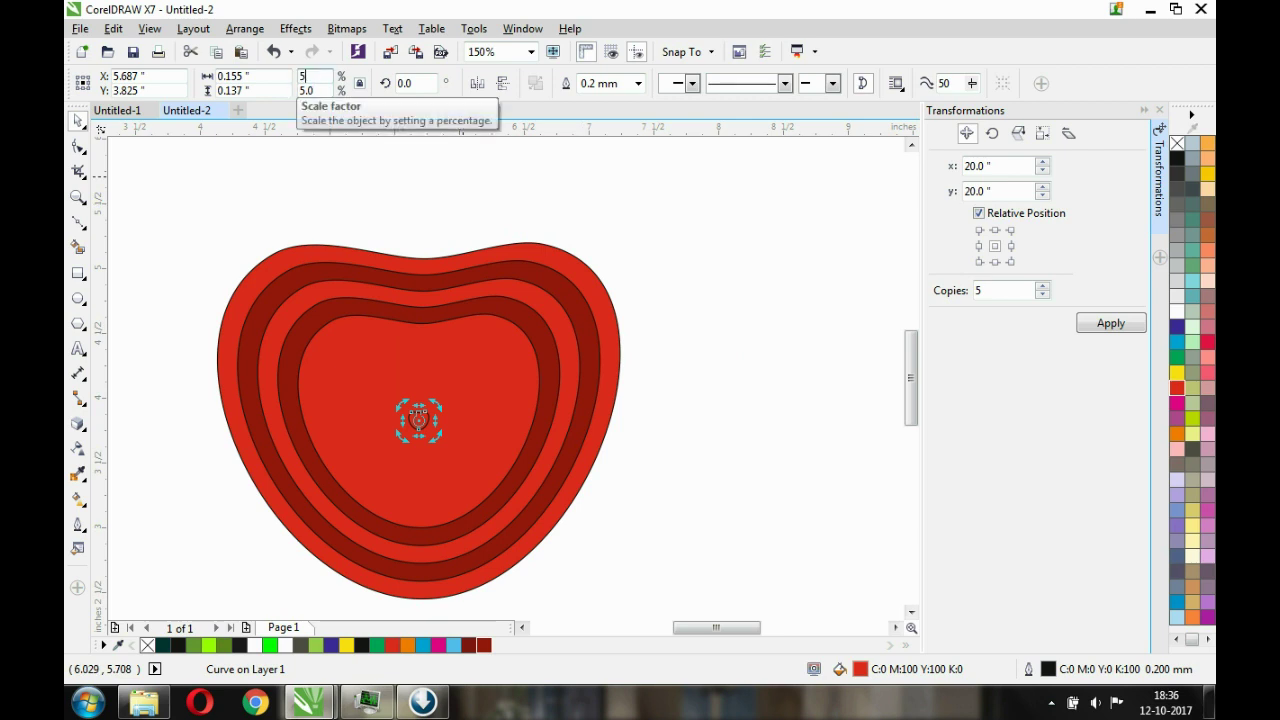
{"action": "left_click", "coordinate": [695, 354]}
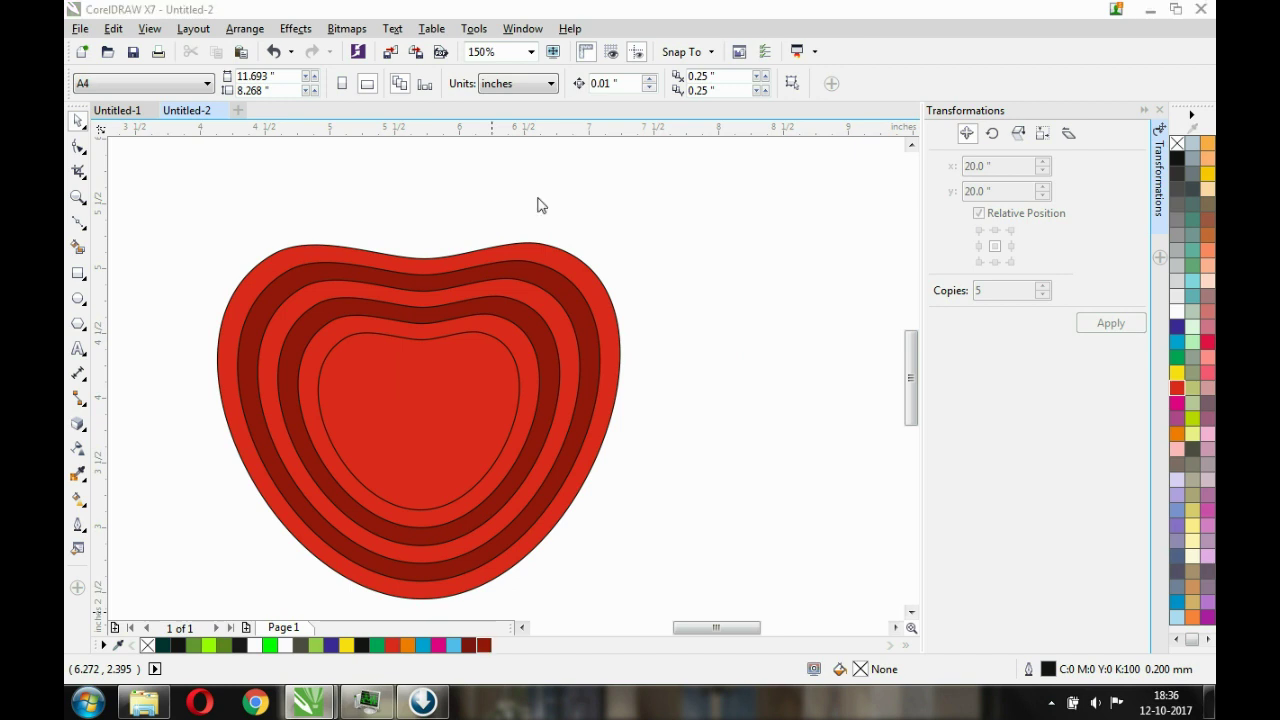
{"action": "left_click", "coordinate": [674, 454]}
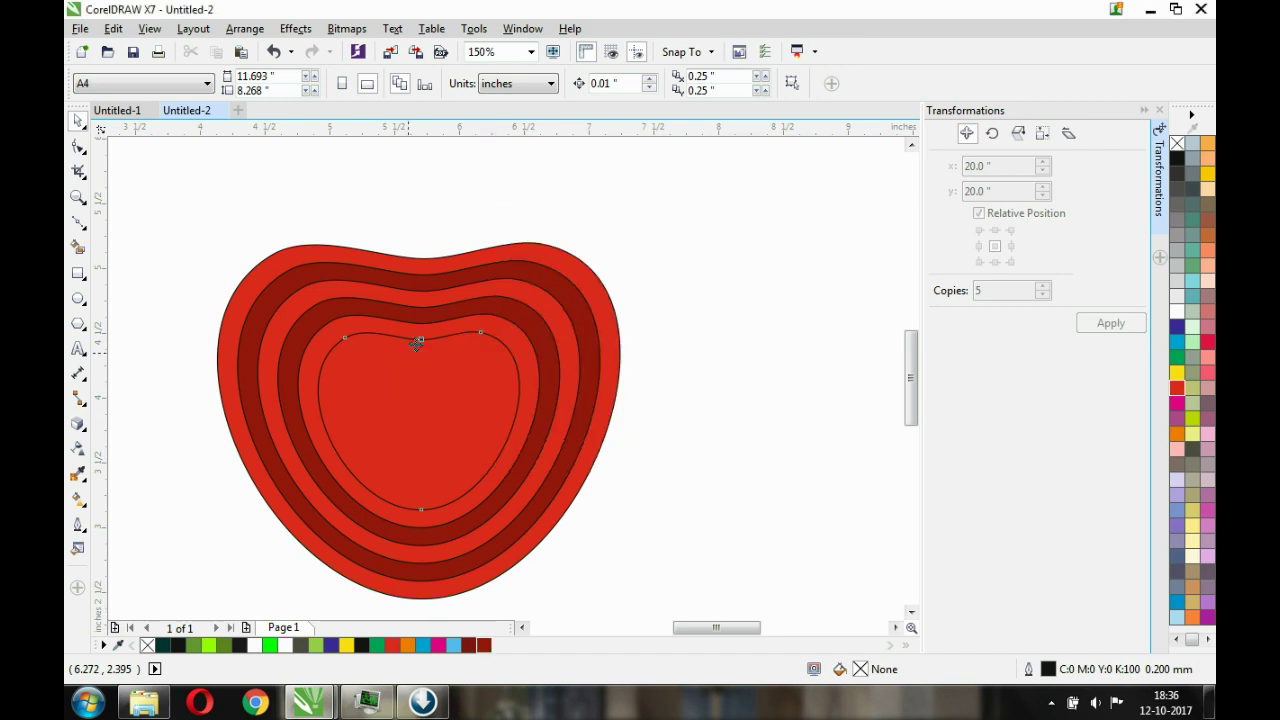
{"action": "left_click", "coordinate": [416, 344]}
{"action": "left_click", "coordinate": [484, 645]}
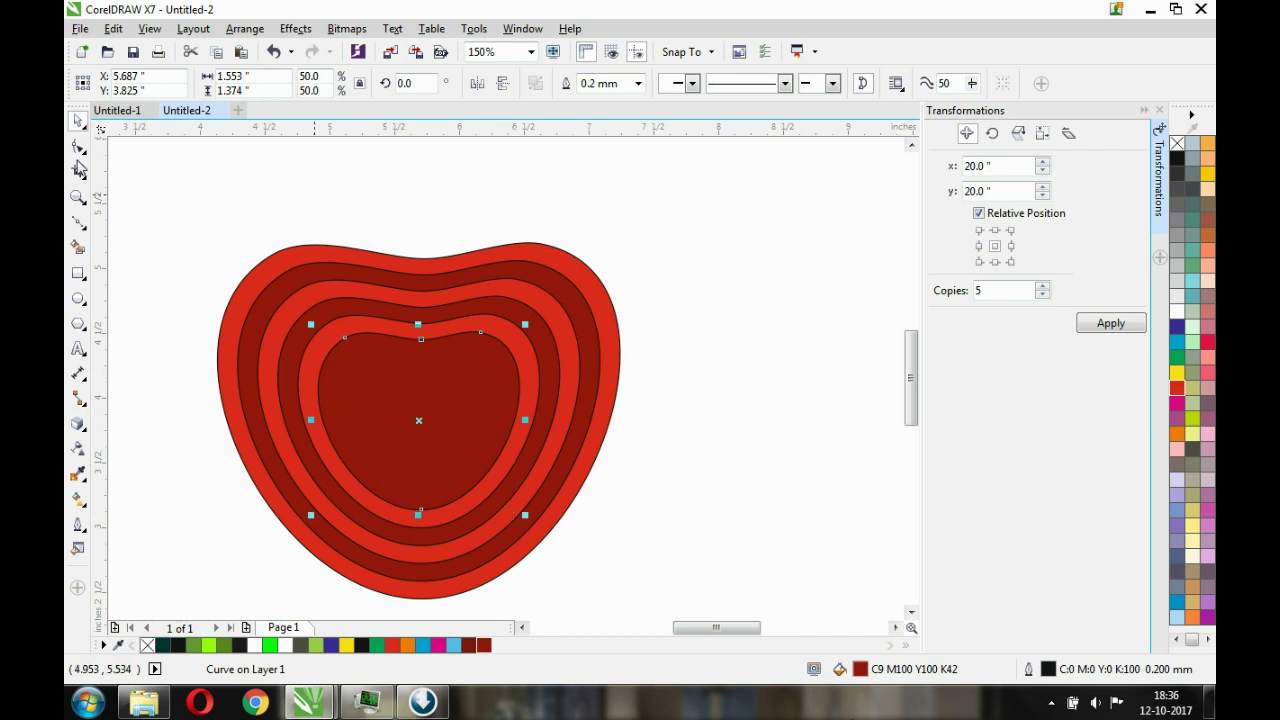
Select all the nested shapes and remove their outlines.
{"action": "left_click_drag", "start_coordinate": [186, 215], "coordinate": [773, 300]}
{"action": "left_click", "coordinate": [823, 83]}
{"action": "left_click", "coordinate": [785, 97]}
{"action": "left_click", "coordinate": [195, 480]}
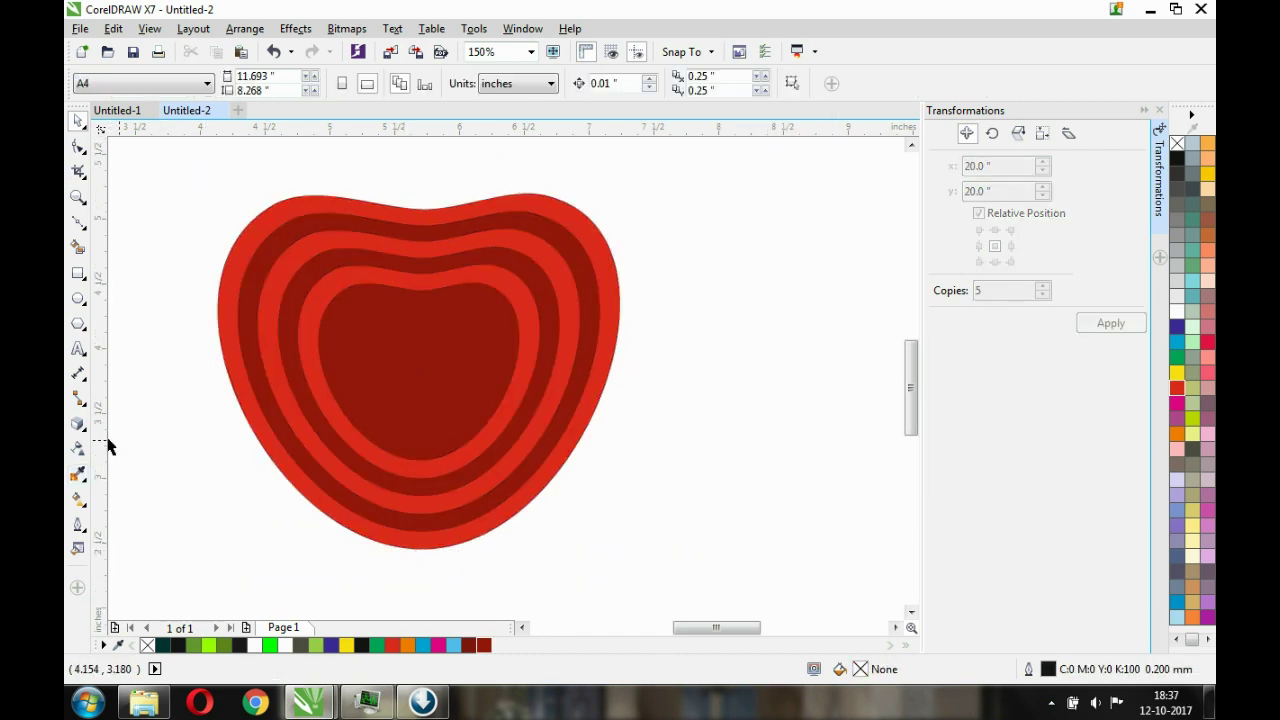
{"action": "left_click", "coordinate": [79, 498]}
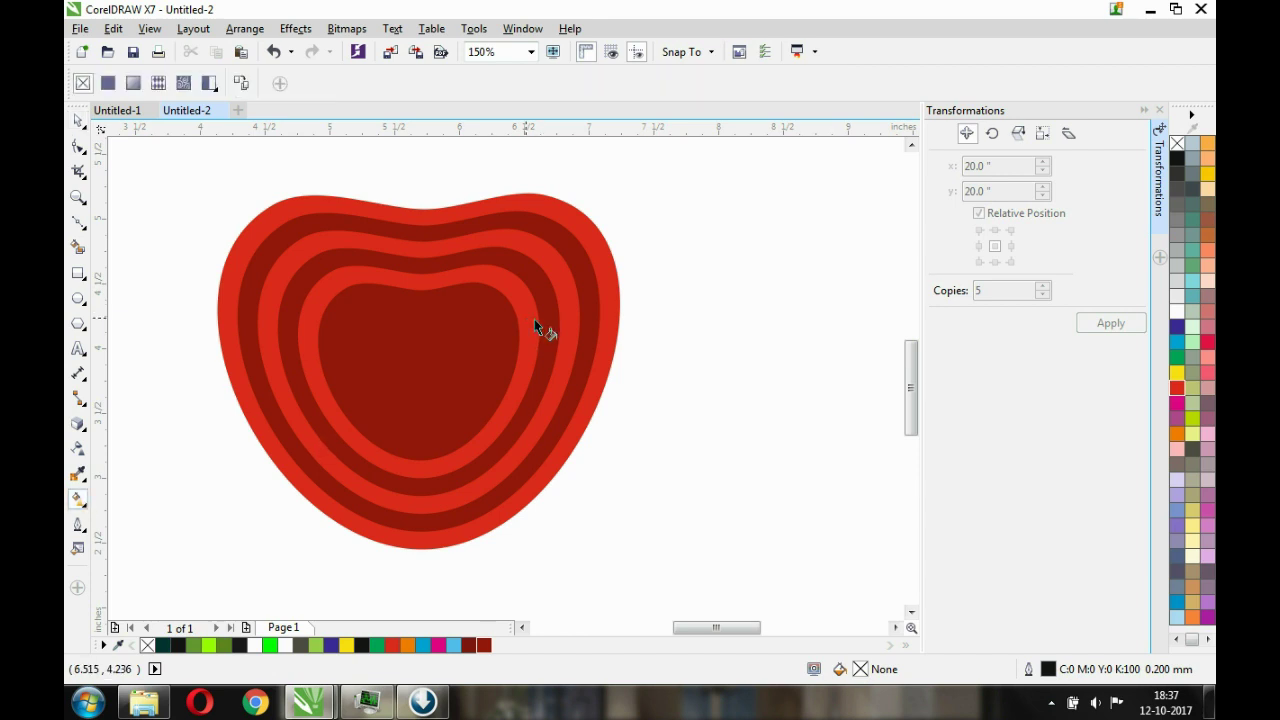
{"action": "left_click_drag", "start_coordinate": [543, 318], "coordinate": [545, 467]}
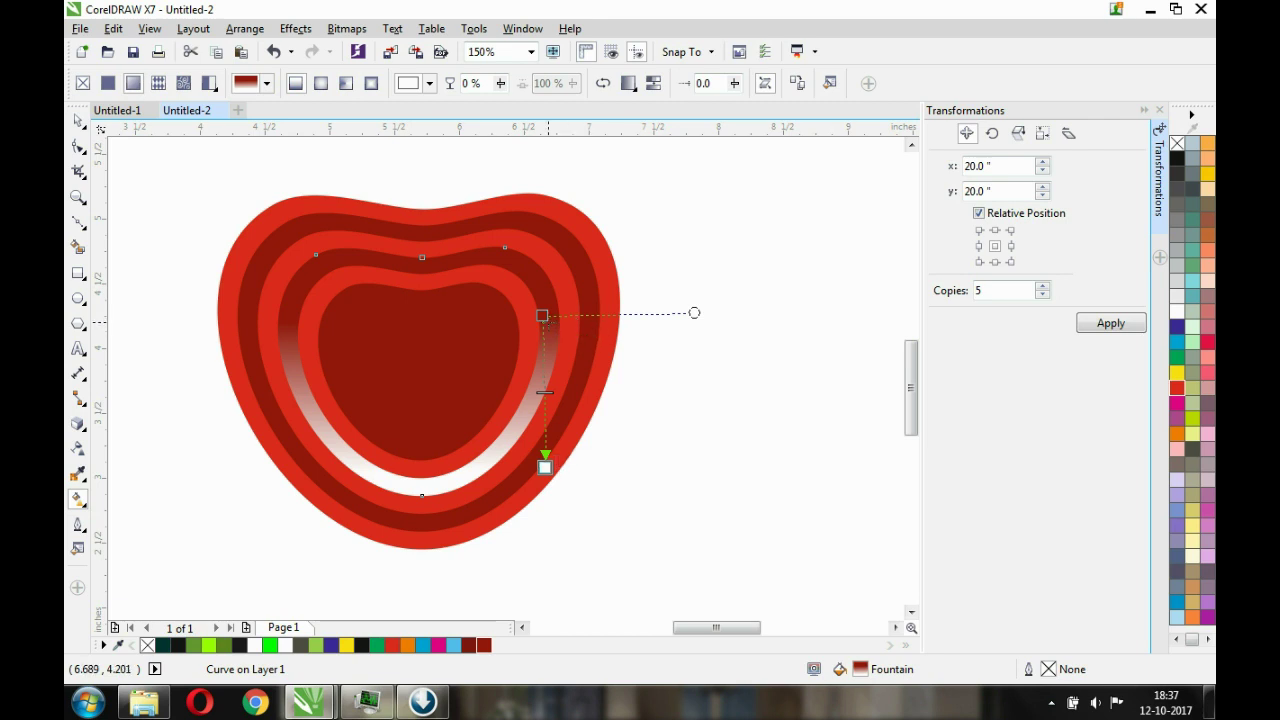
{"action": "key", "text": "ctrl+z"}
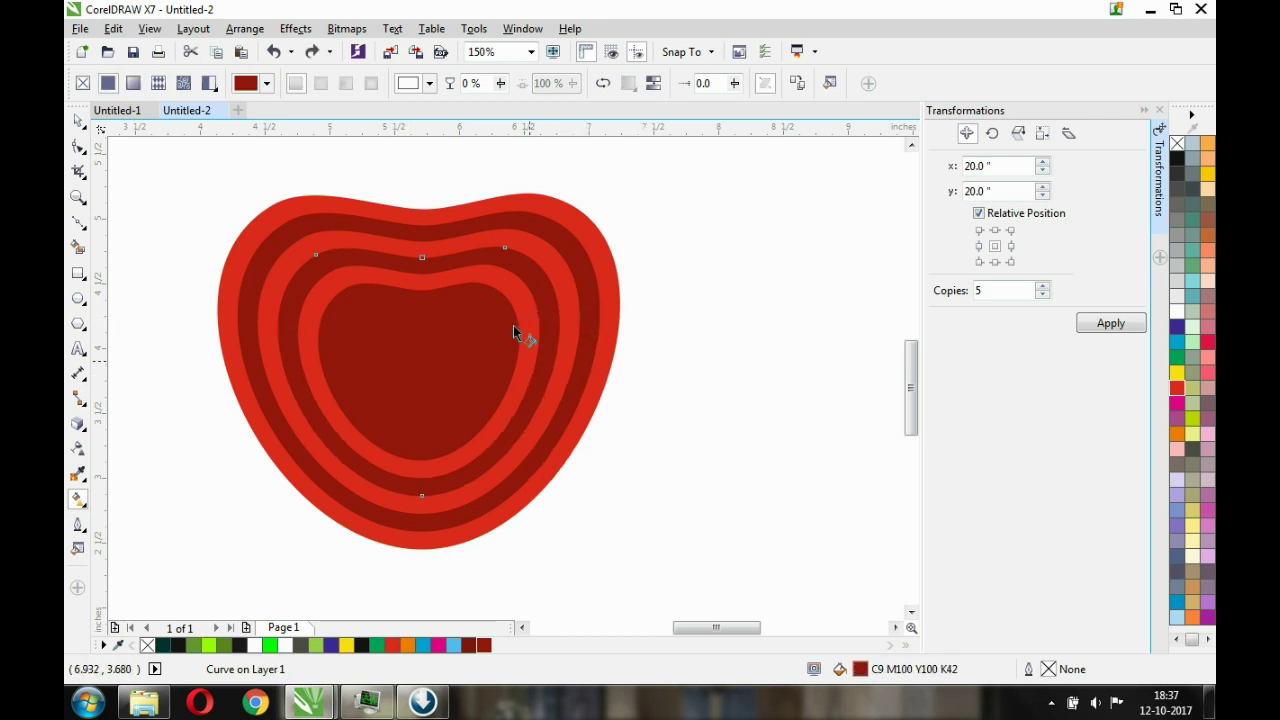
Apply a red-to-white linear fountain fill down the right side of the innermost red shape and skew it with its side handle.
{"action": "left_click", "coordinate": [522, 309]}
{"action": "left_click_drag", "start_coordinate": [522, 301], "coordinate": [524, 405]}
{"action": "left_click_drag", "start_coordinate": [625, 298], "coordinate": [567, 236]}
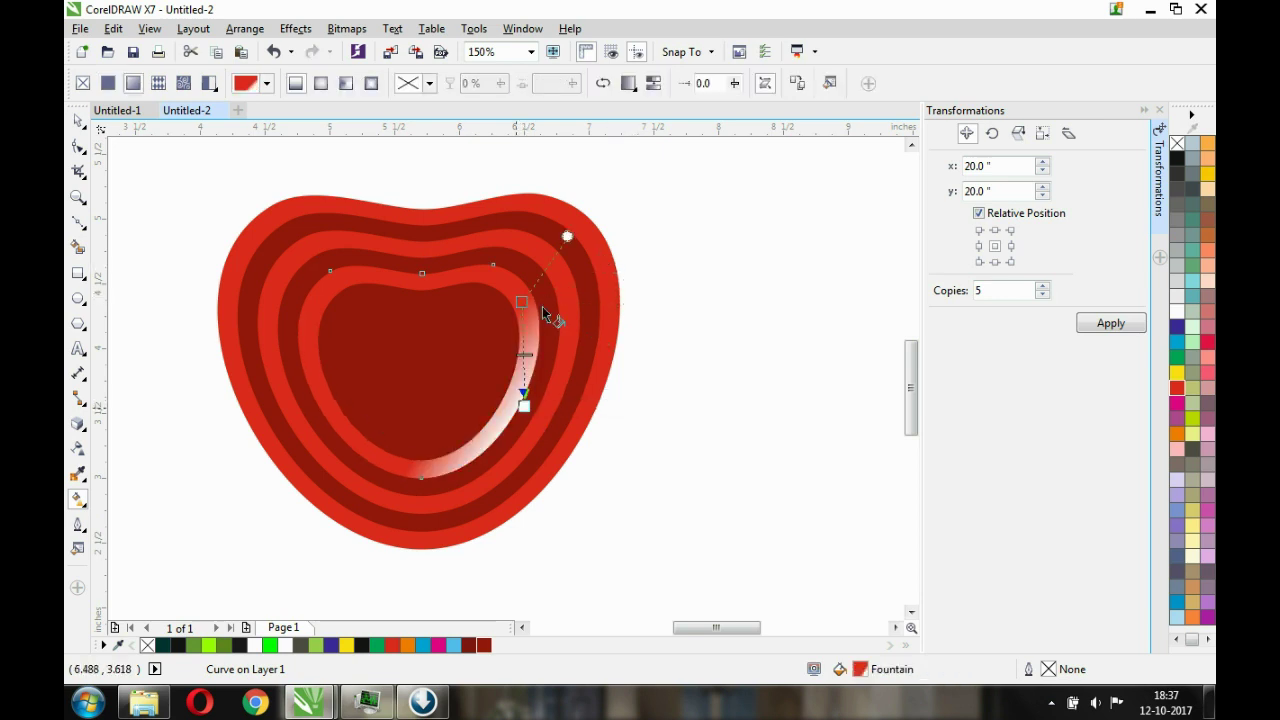
Reposition the start, end and side handles of the innermost red ring's fountain fill so the white highlight wraps its right and lower curve.
{"action": "left_click_drag", "start_coordinate": [522, 302], "coordinate": [445, 323]}
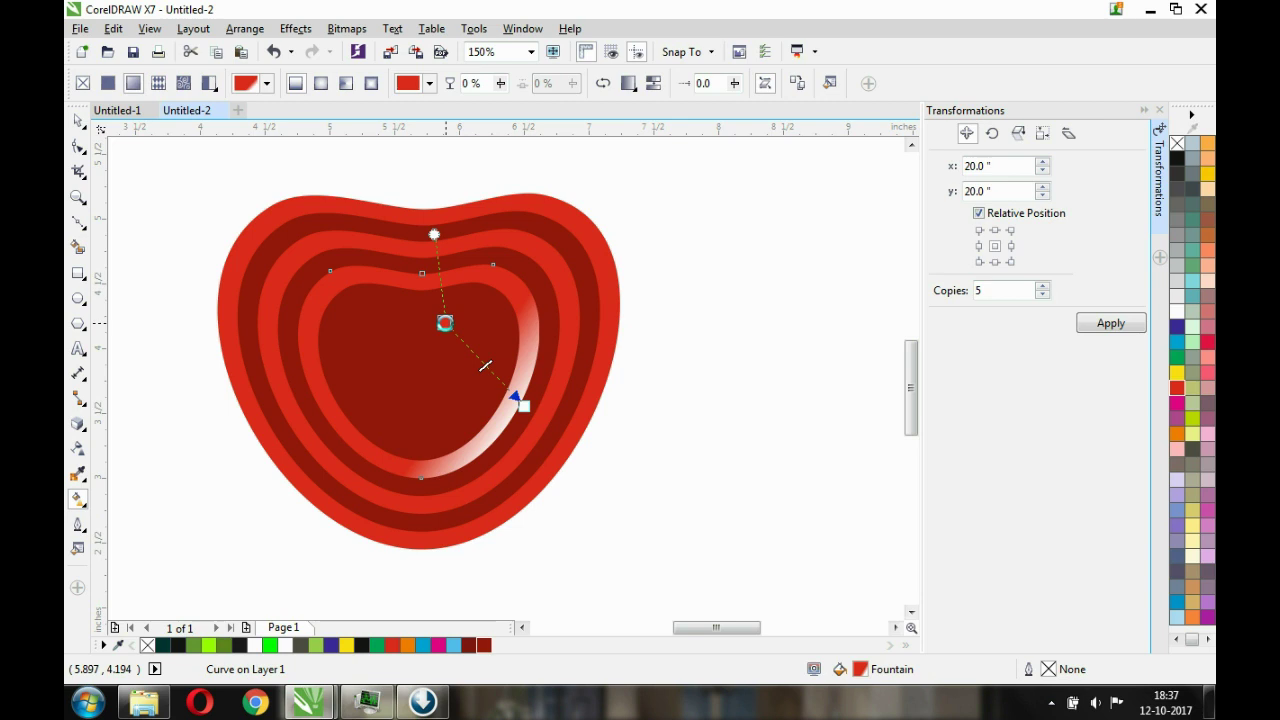
{"action": "left_click_drag", "start_coordinate": [523, 404], "coordinate": [470, 500]}
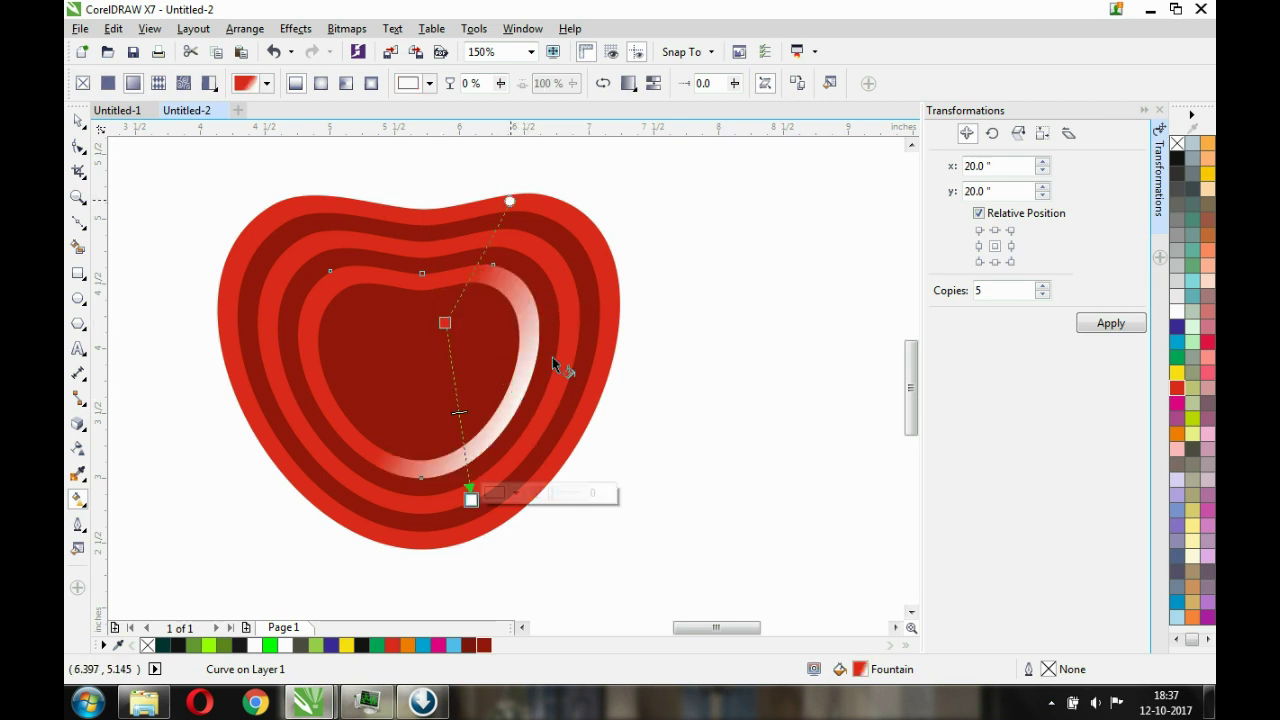
{"action": "left_click_drag", "start_coordinate": [510, 201], "coordinate": [526, 161]}
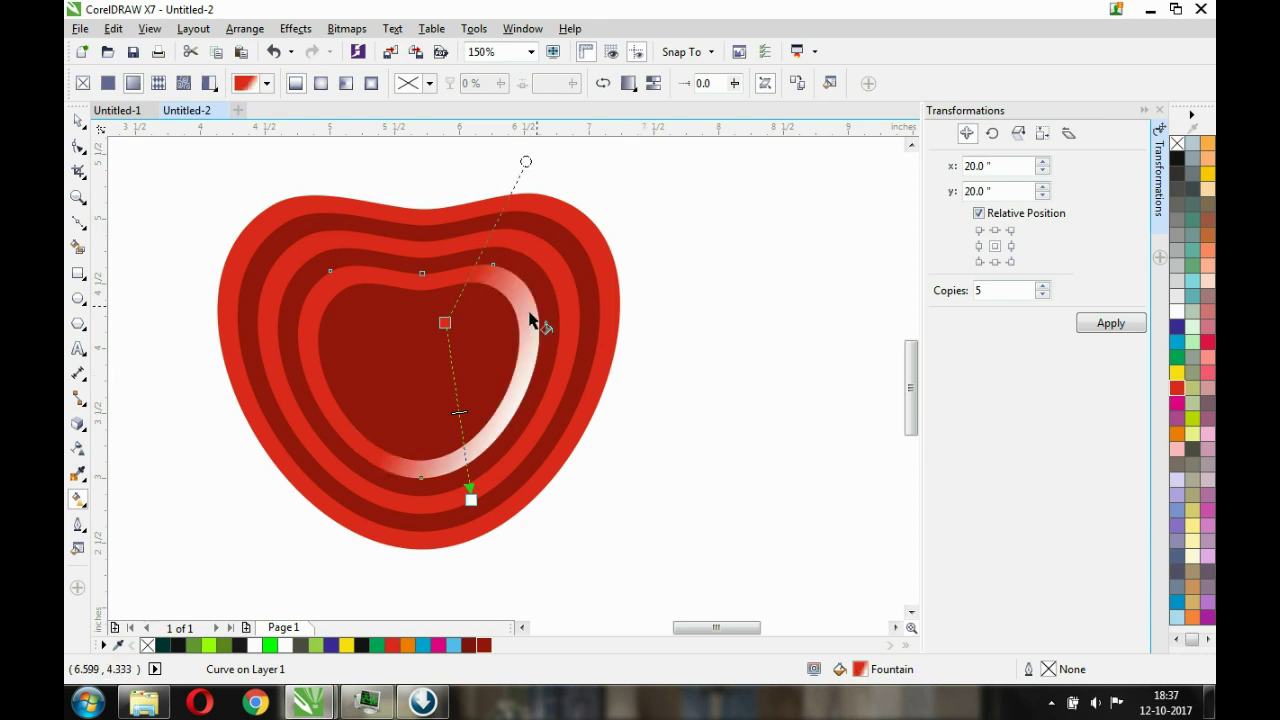
{"action": "left_click", "coordinate": [405, 333]}
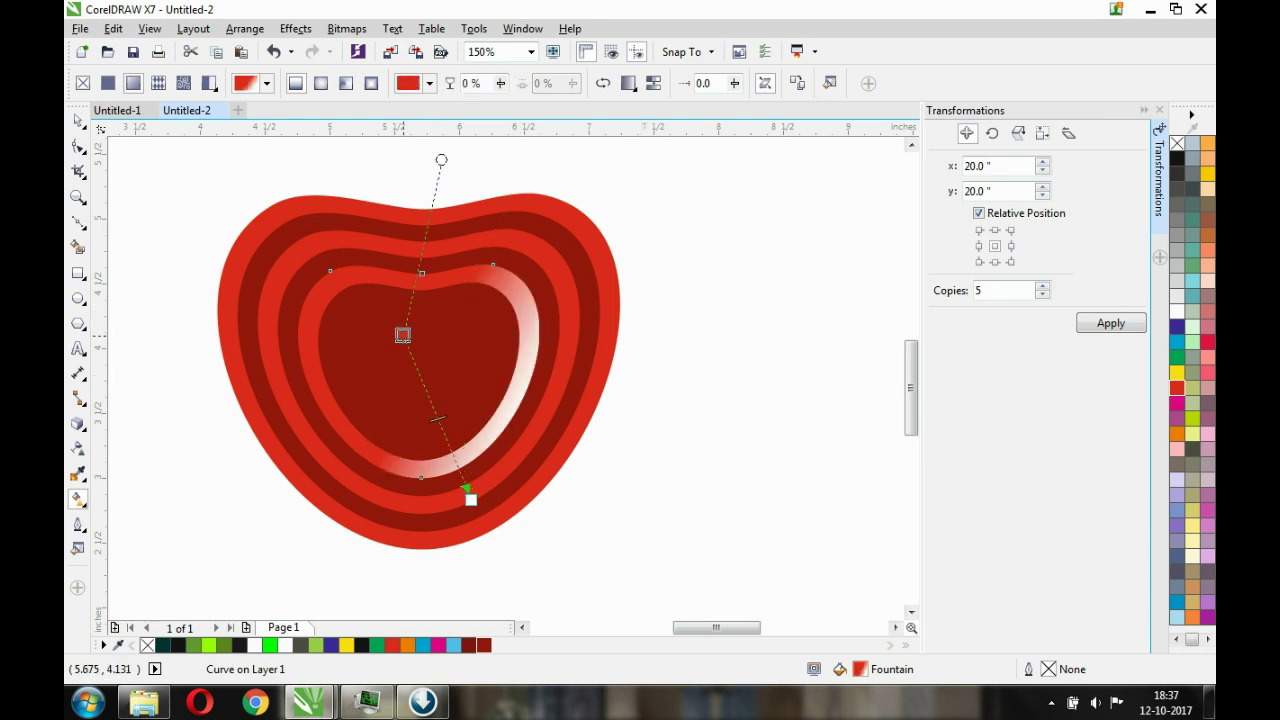
{"action": "left_click_drag", "start_coordinate": [436, 164], "coordinate": [474, 180]}
Apply a red-to-white linear fountain fill to the middle red ring, running from above its upper right lobe to beyond its lower right side.
{"action": "left_click", "coordinate": [554, 267]}
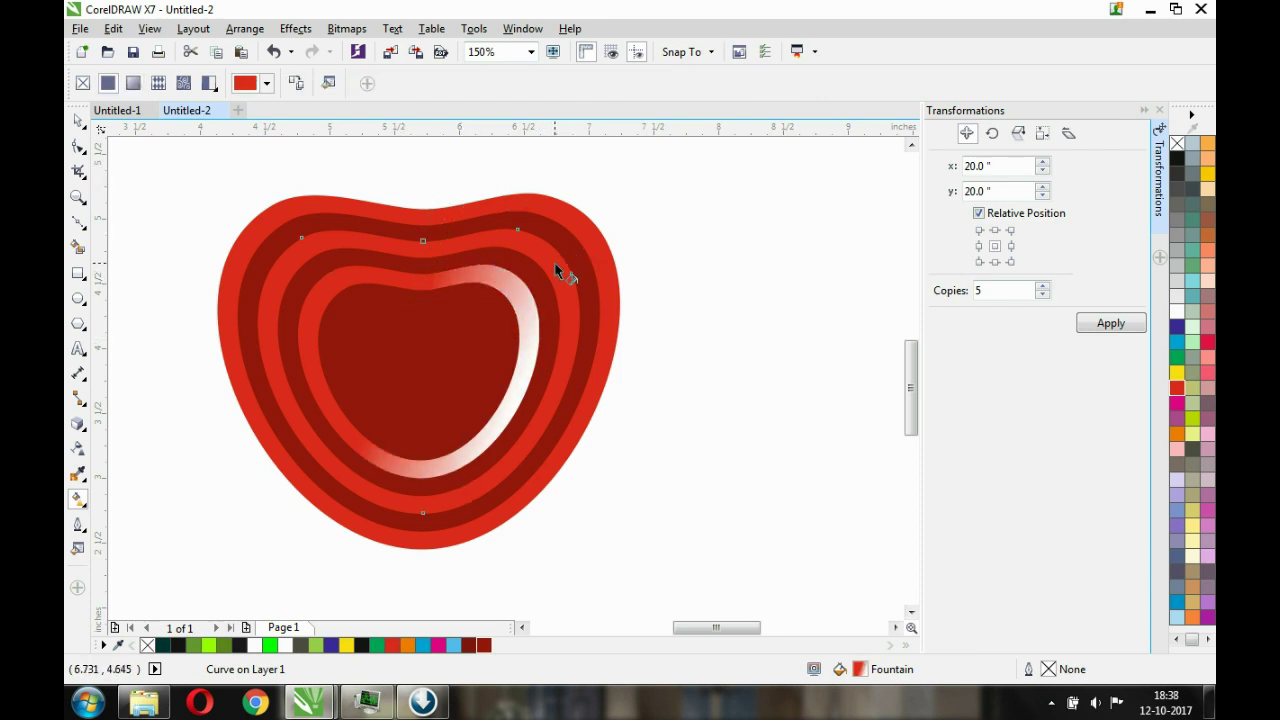
{"action": "left_click_drag", "start_coordinate": [549, 261], "coordinate": [567, 490]}
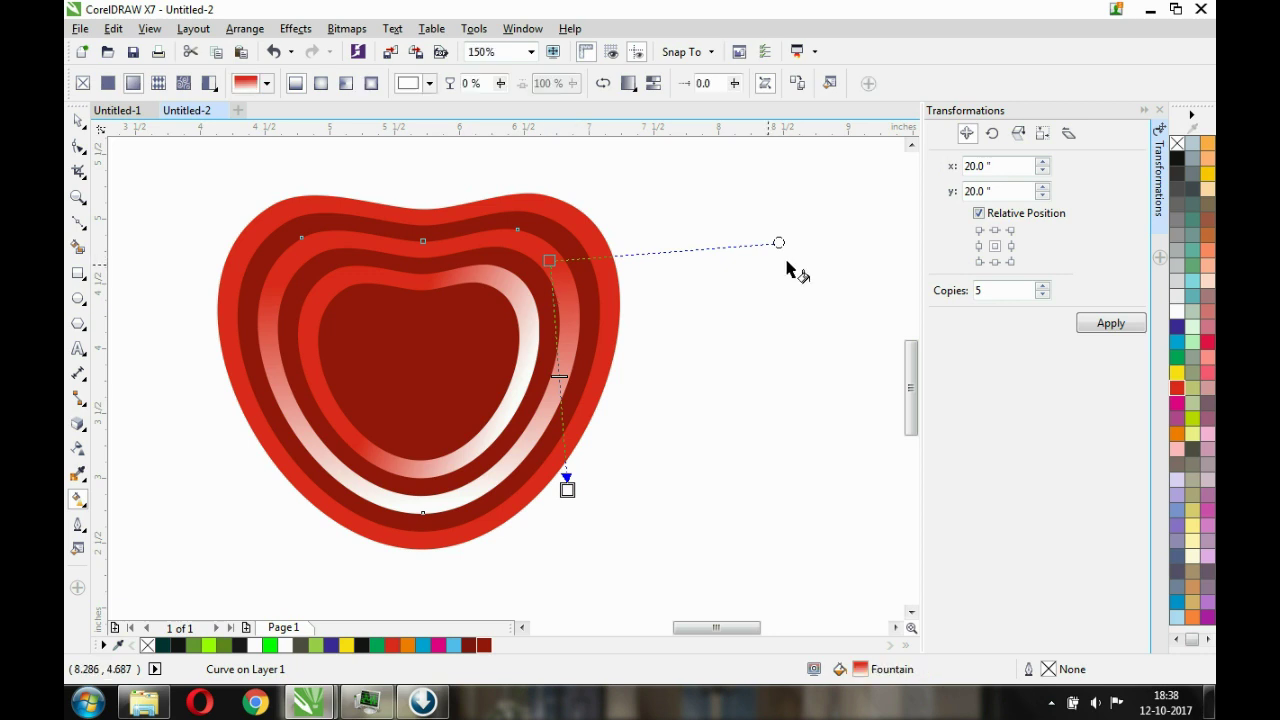
{"action": "left_click_drag", "start_coordinate": [776, 240], "coordinate": [670, 182]}
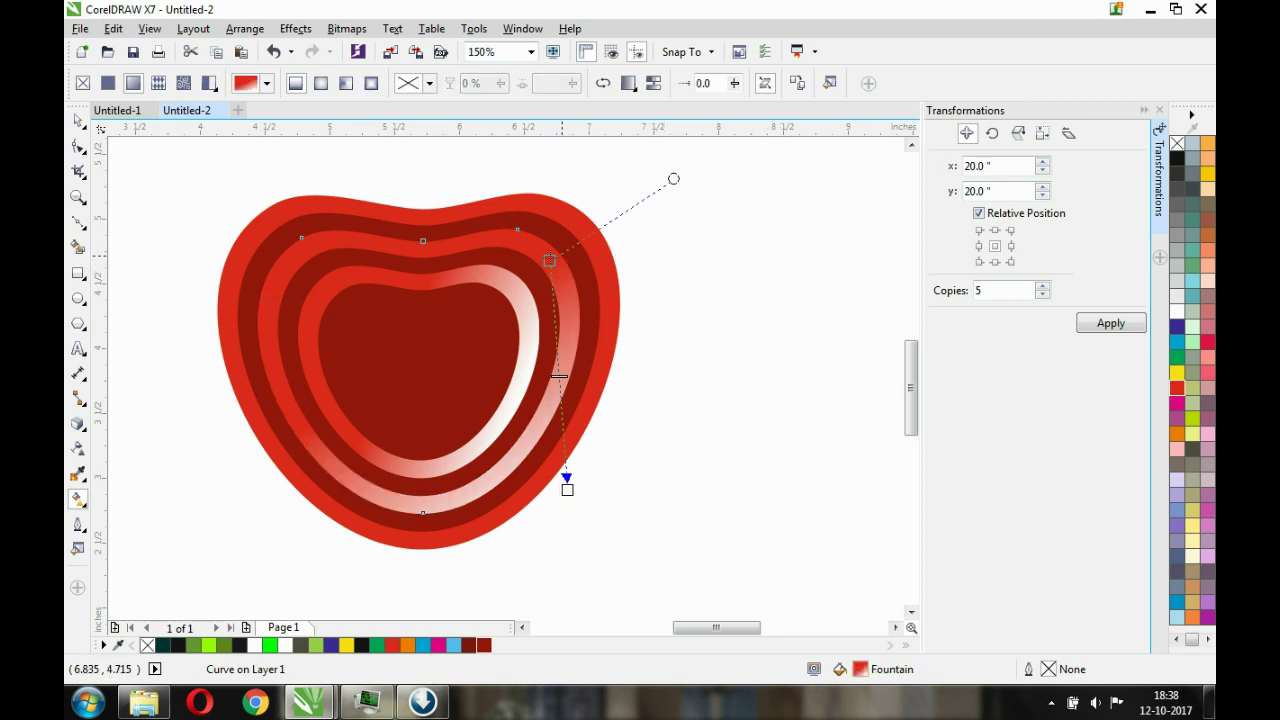
{"action": "left_click_drag", "start_coordinate": [549, 261], "coordinate": [476, 213]}
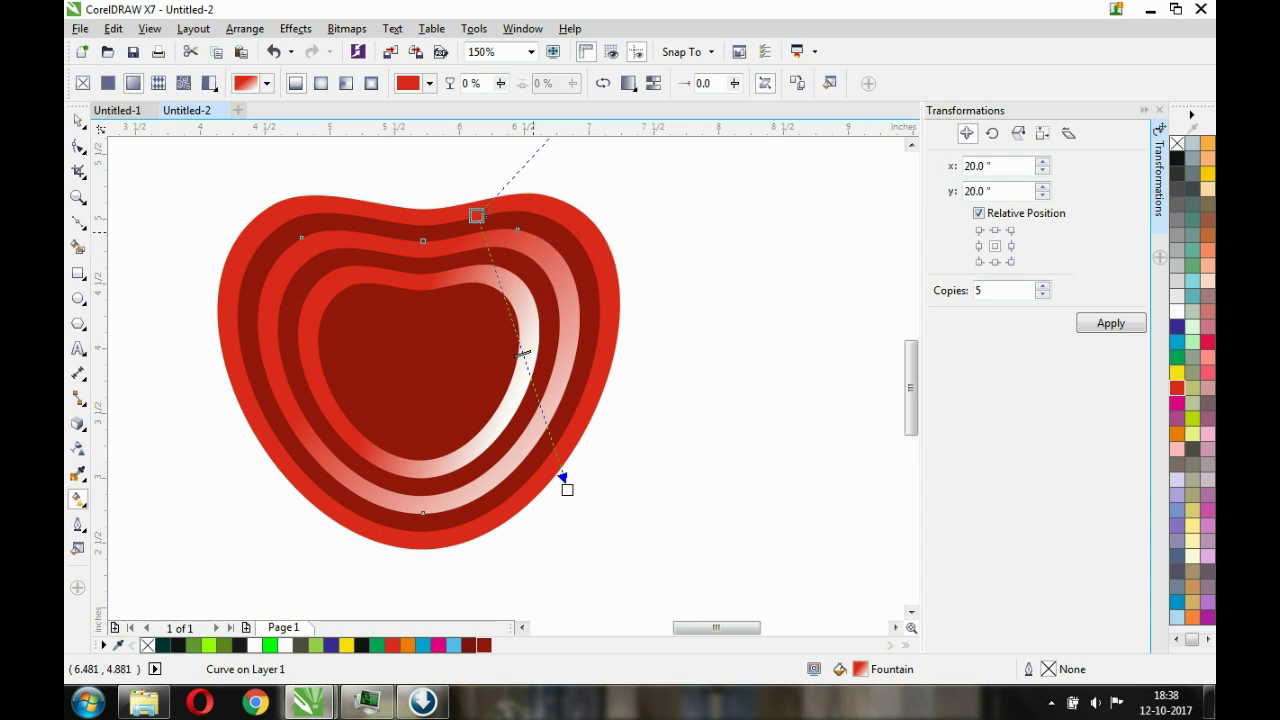
{"action": "left_click_drag", "start_coordinate": [477, 215], "coordinate": [462, 175]}
{"action": "left_click_drag", "start_coordinate": [567, 490], "coordinate": [597, 494]}
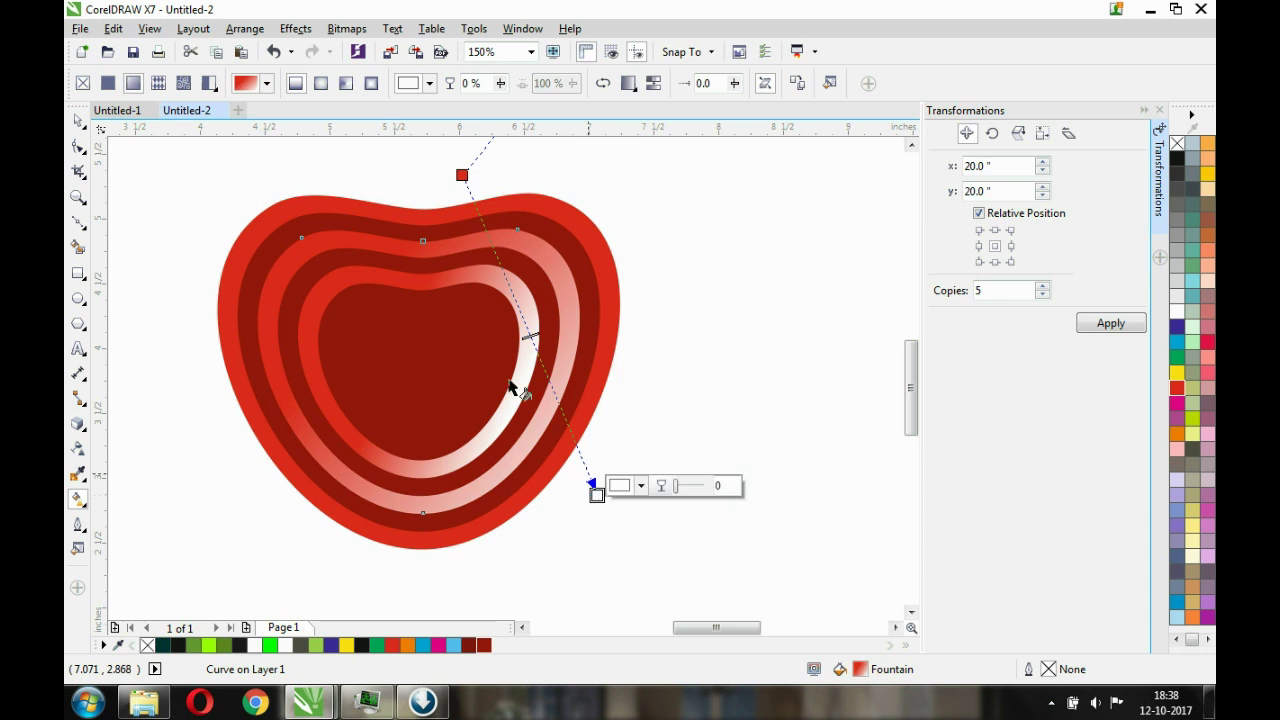
{"action": "left_click_drag", "start_coordinate": [531, 337], "coordinate": [525, 320]}
Apply a red-to-white linear fountain fill to the outermost red shape, running from its inner centre to beyond its upper right side.
{"action": "left_click_drag", "start_coordinate": [589, 209], "coordinate": [617, 417]}
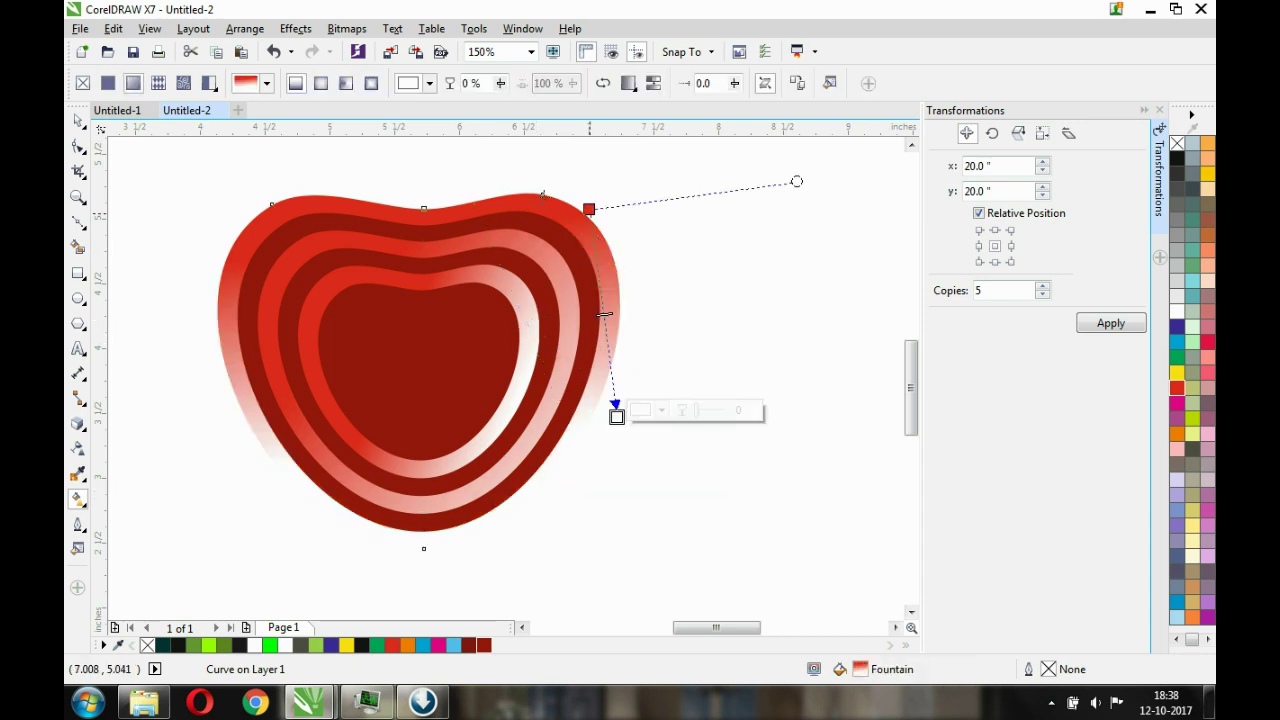
{"action": "left_click_drag", "start_coordinate": [589, 209], "coordinate": [467, 183]}
{"action": "left_click_drag", "start_coordinate": [618, 415], "coordinate": [788, 312]}
{"action": "left_click_drag", "start_coordinate": [467, 183], "coordinate": [428, 248]}
{"action": "left_click_drag", "start_coordinate": [788, 312], "coordinate": [797, 205]}
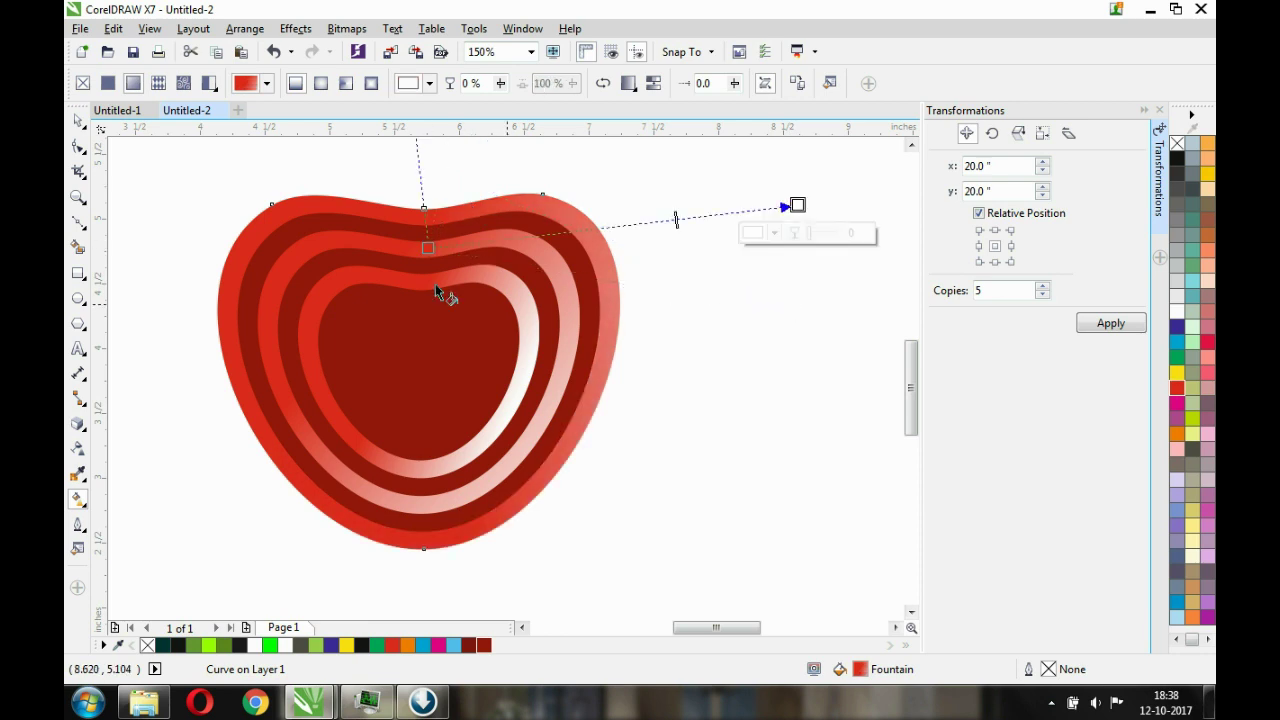
{"action": "left_click_drag", "start_coordinate": [428, 247], "coordinate": [420, 310]}
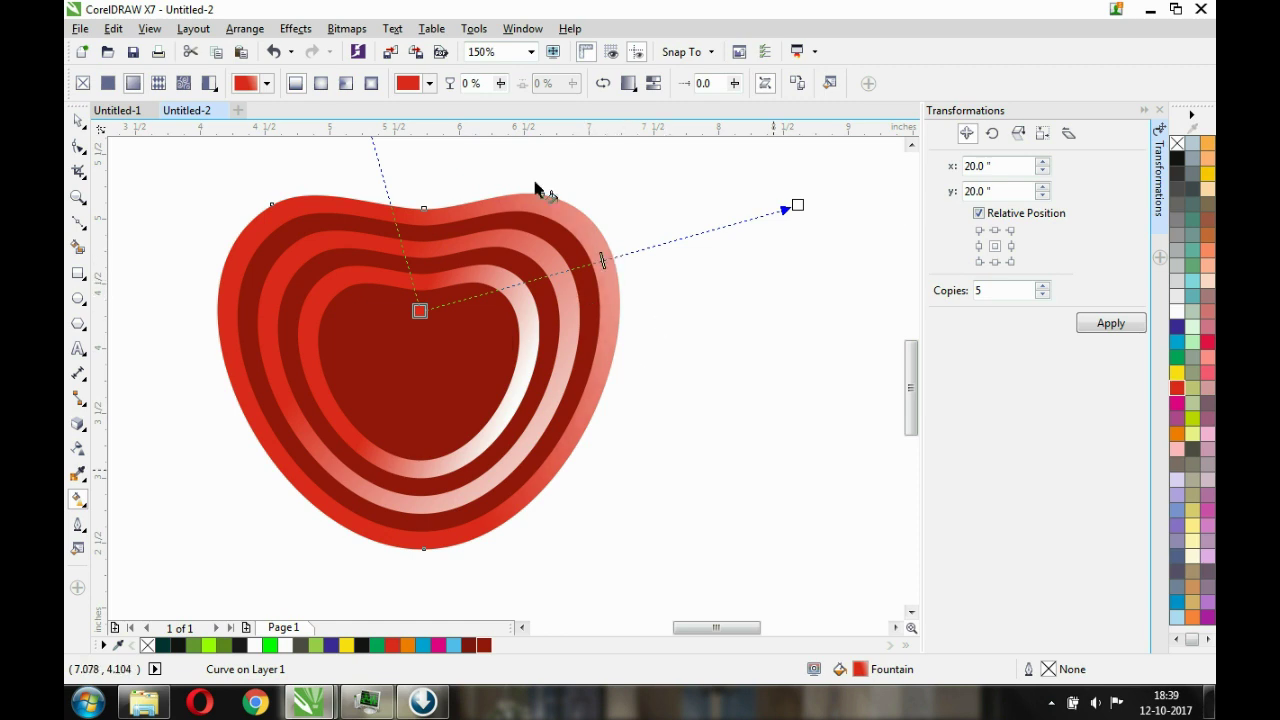
Switch the outermost shape's fill to an elliptical fountain fill with its white centre on the upper right edge and swing its red end node downward.
{"action": "left_click", "coordinate": [320, 86]}
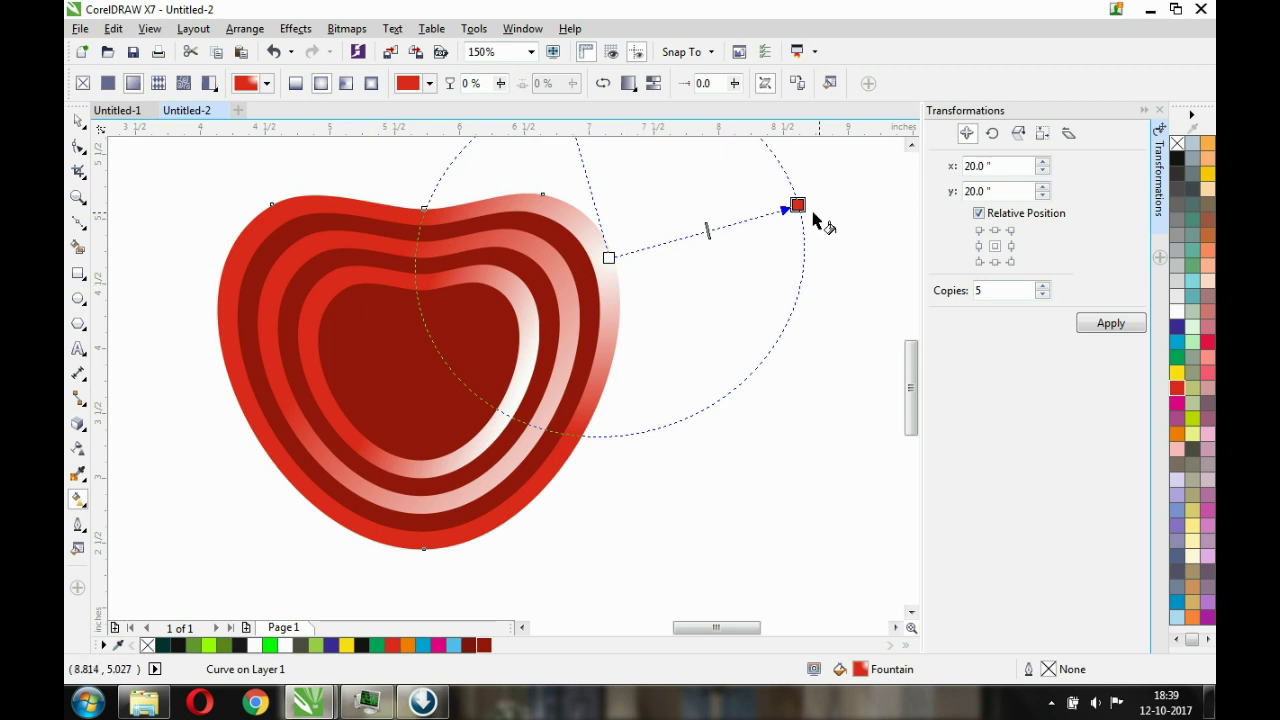
{"action": "left_click_drag", "start_coordinate": [797, 205], "coordinate": [800, 284]}
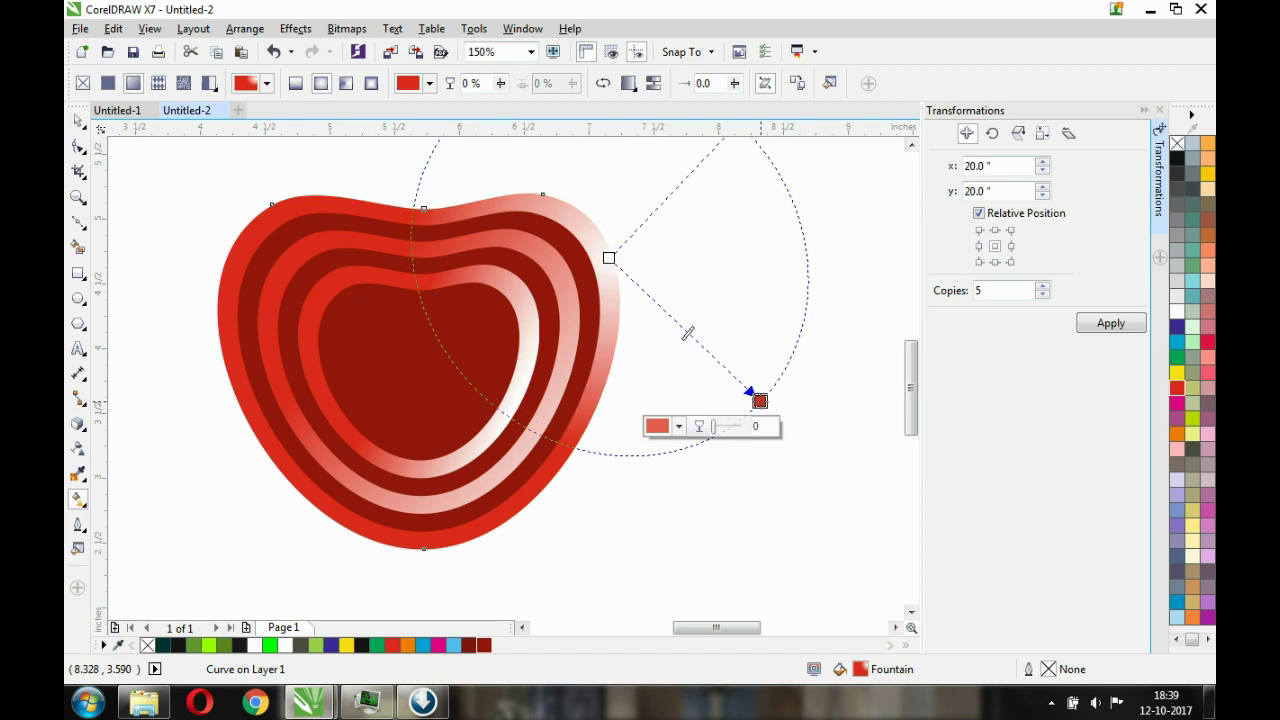
{"action": "key", "text": "Escape"}
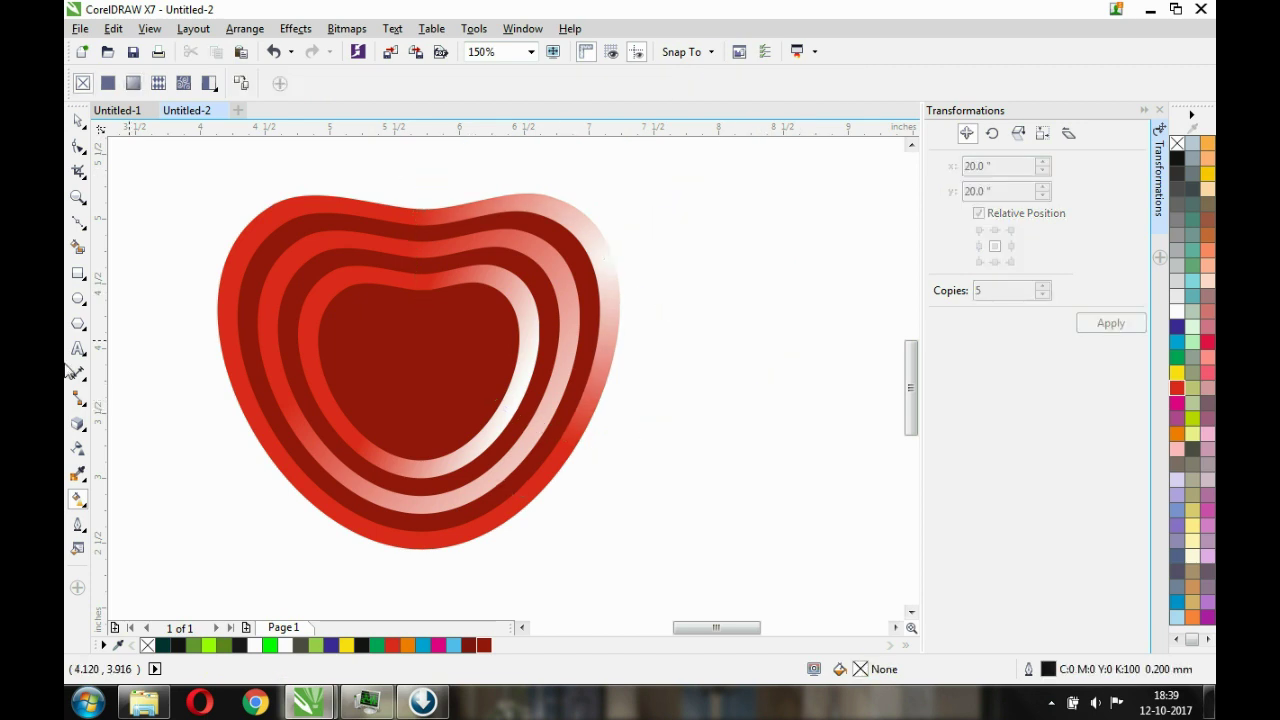
Draw a flat ellipse about 2.04 by 0.88 inches over the lower left of the heart shape and fill it with black.
{"action": "left_click", "coordinate": [78, 120]}
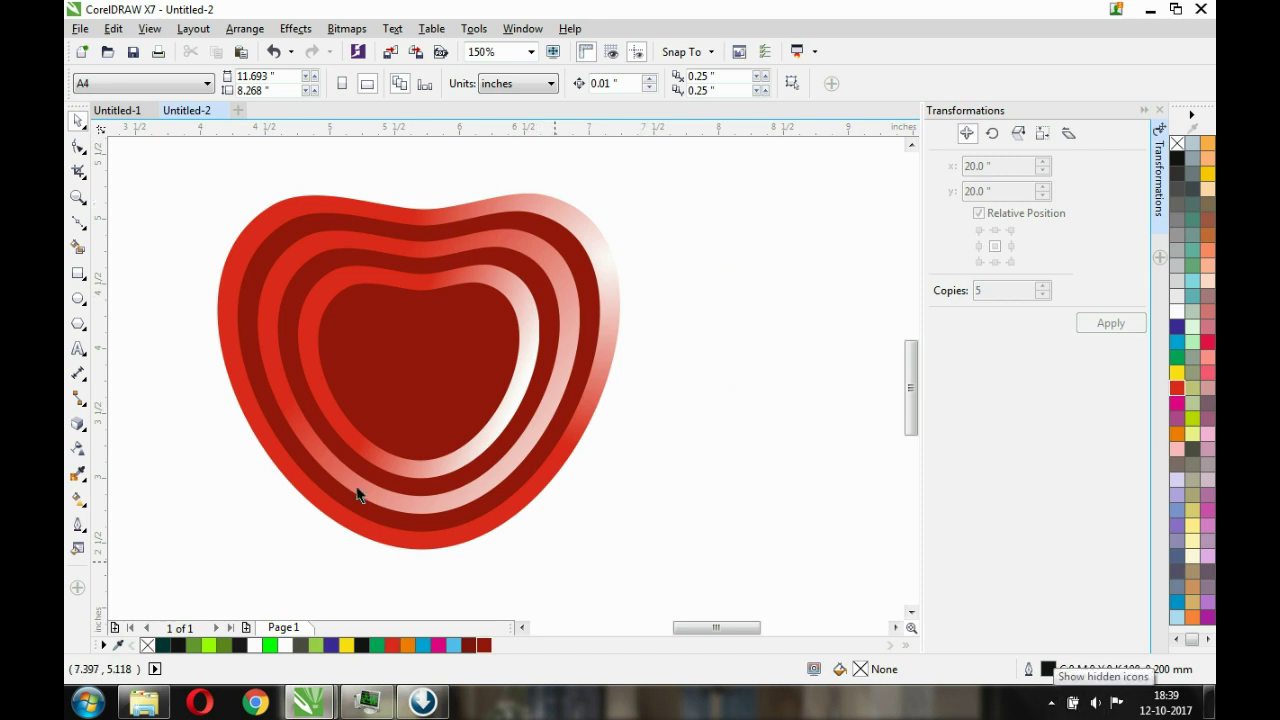
{"action": "left_click", "coordinate": [78, 298]}
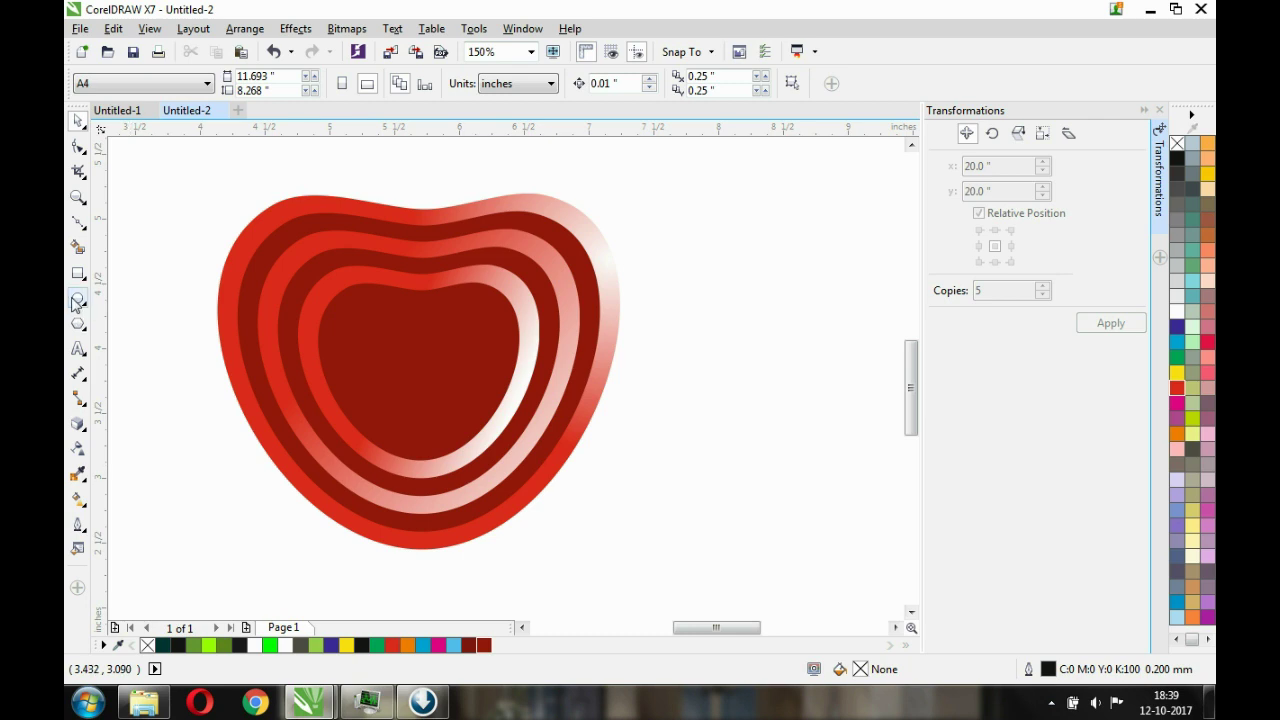
{"action": "left_click_drag", "start_coordinate": [181, 487], "coordinate": [446, 601]}
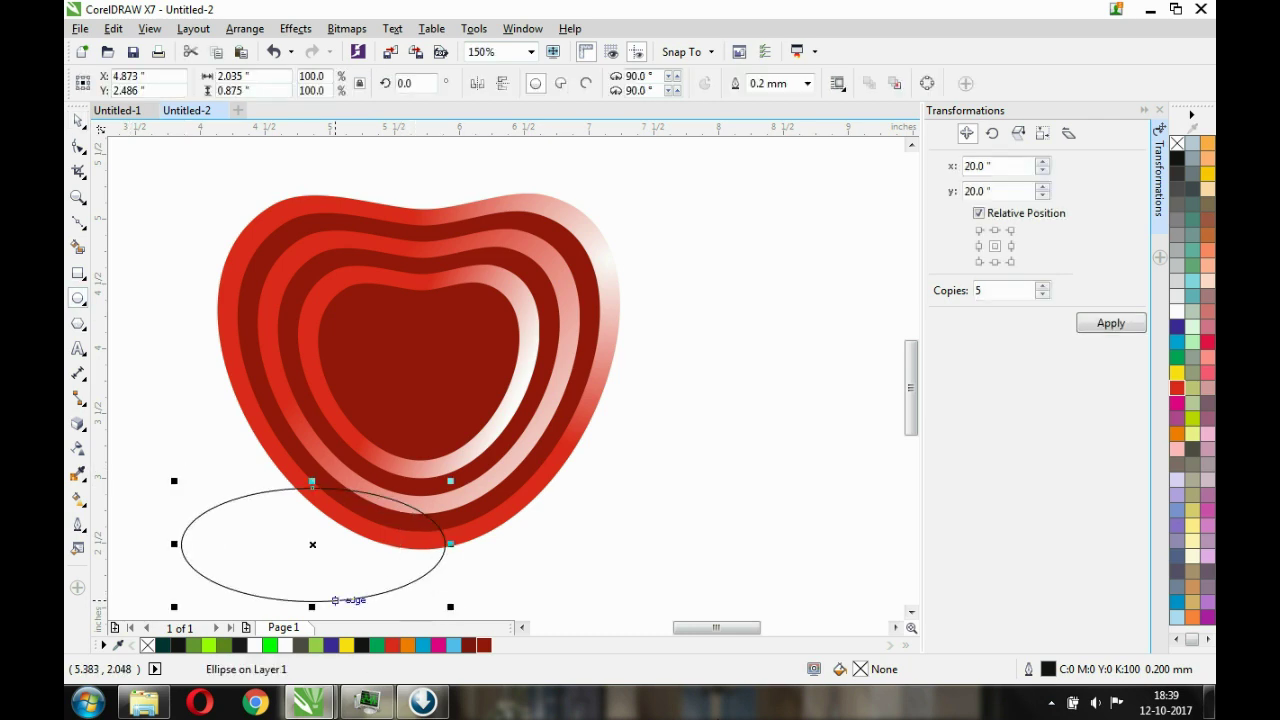
{"action": "left_click", "coordinate": [1177, 158]}
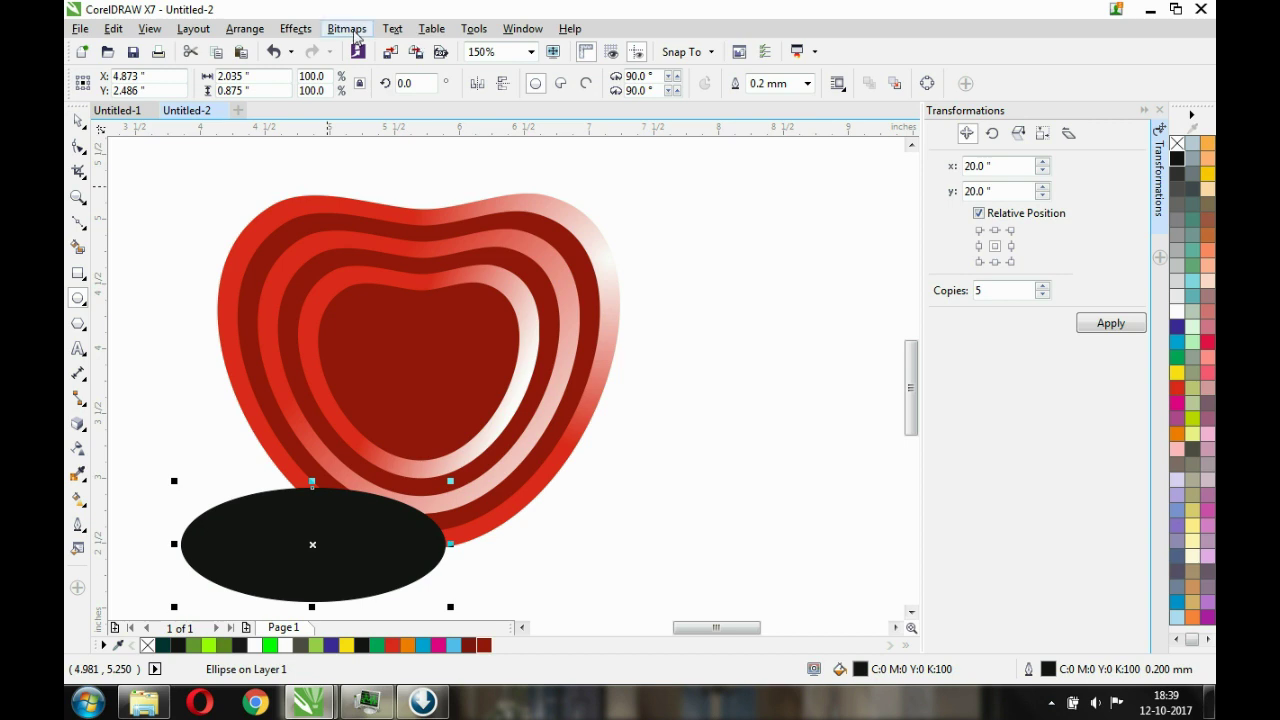
Convert the black ellipse to a 300 dpi CMYK bitmap with transparent background and apply a Gaussian blur with a 17-pixel radius.
{"action": "left_click", "coordinate": [347, 29]}
{"action": "left_click", "coordinate": [368, 46]}
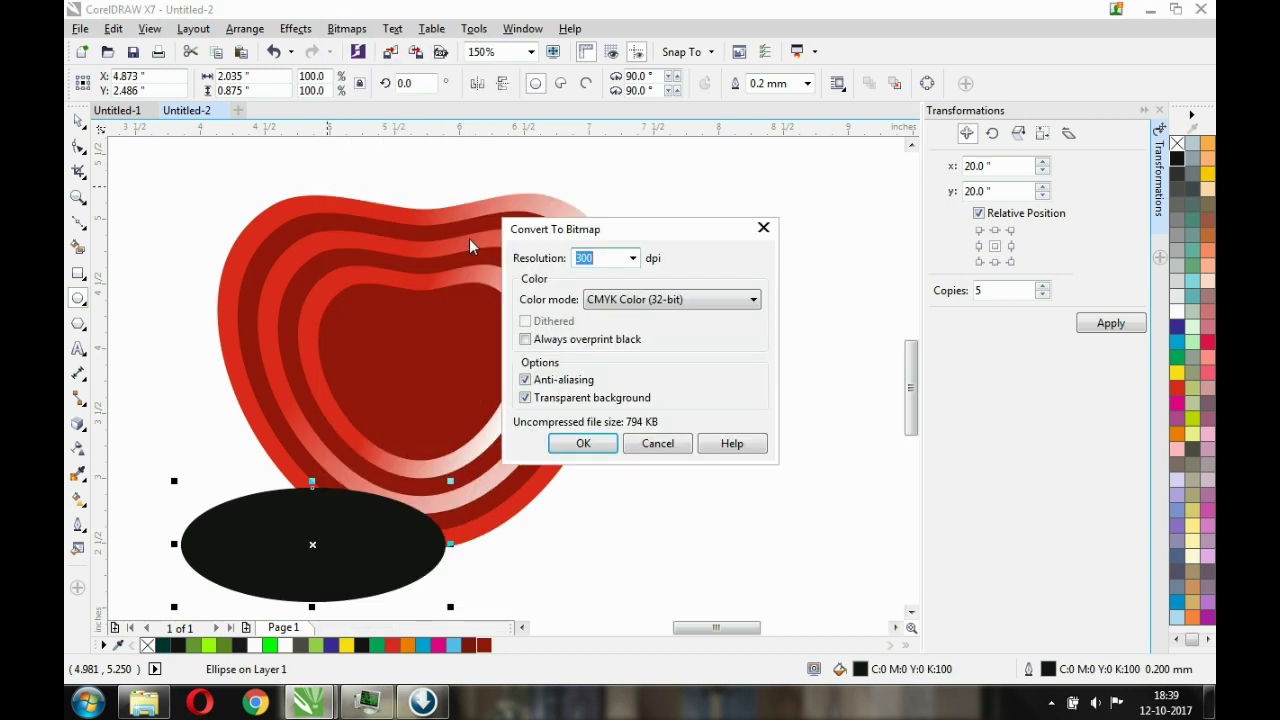
{"action": "left_click", "coordinate": [583, 443]}
{"action": "left_click", "coordinate": [347, 29]}
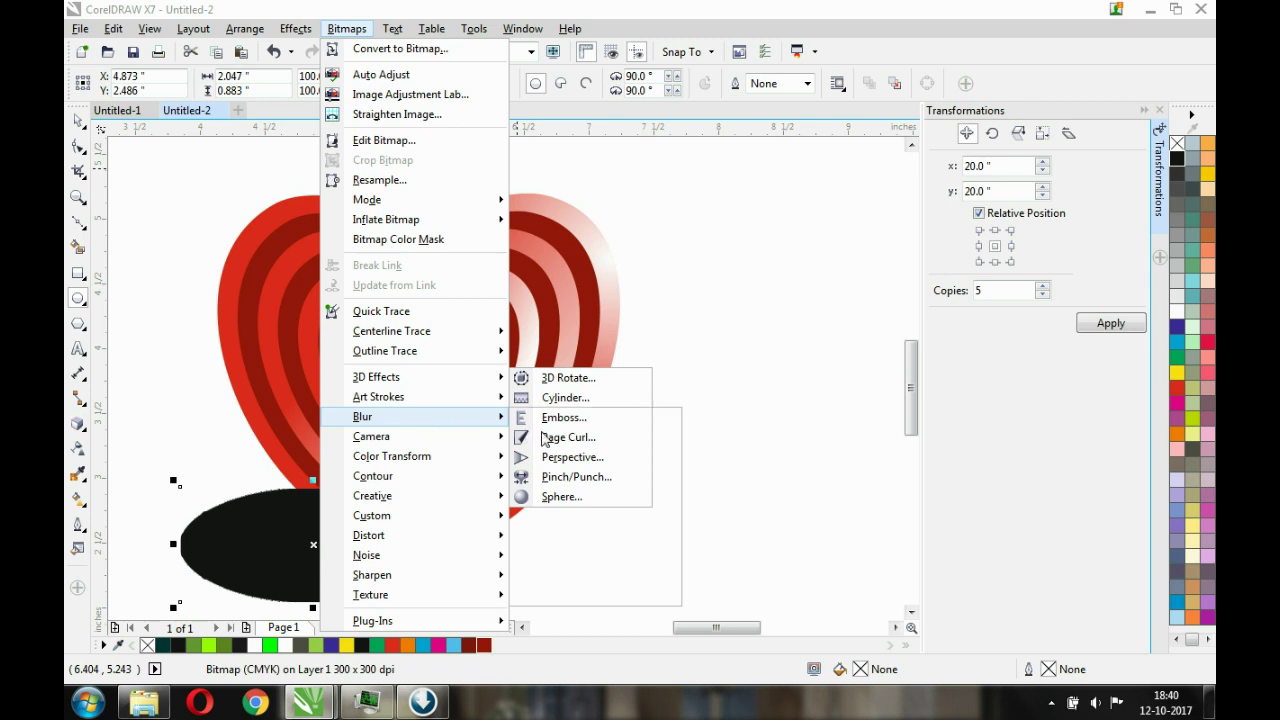
{"action": "left_click", "coordinate": [543, 438]}
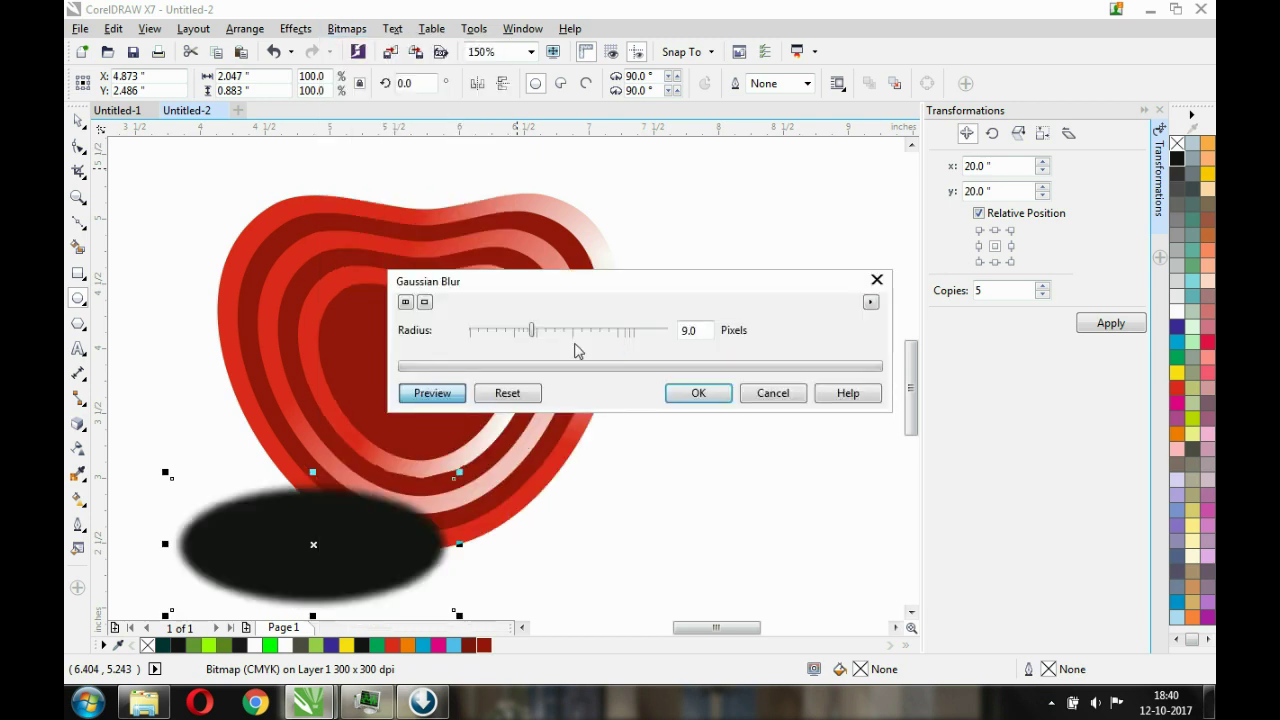
{"action": "mouse_move", "coordinate": [531, 330]}
{"action": "left_mouse_down"}
{"action": "mouse_move", "coordinate": [567, 333]}
{"action": "mouse_move", "coordinate": [543, 334]}
{"action": "left_mouse_up"}
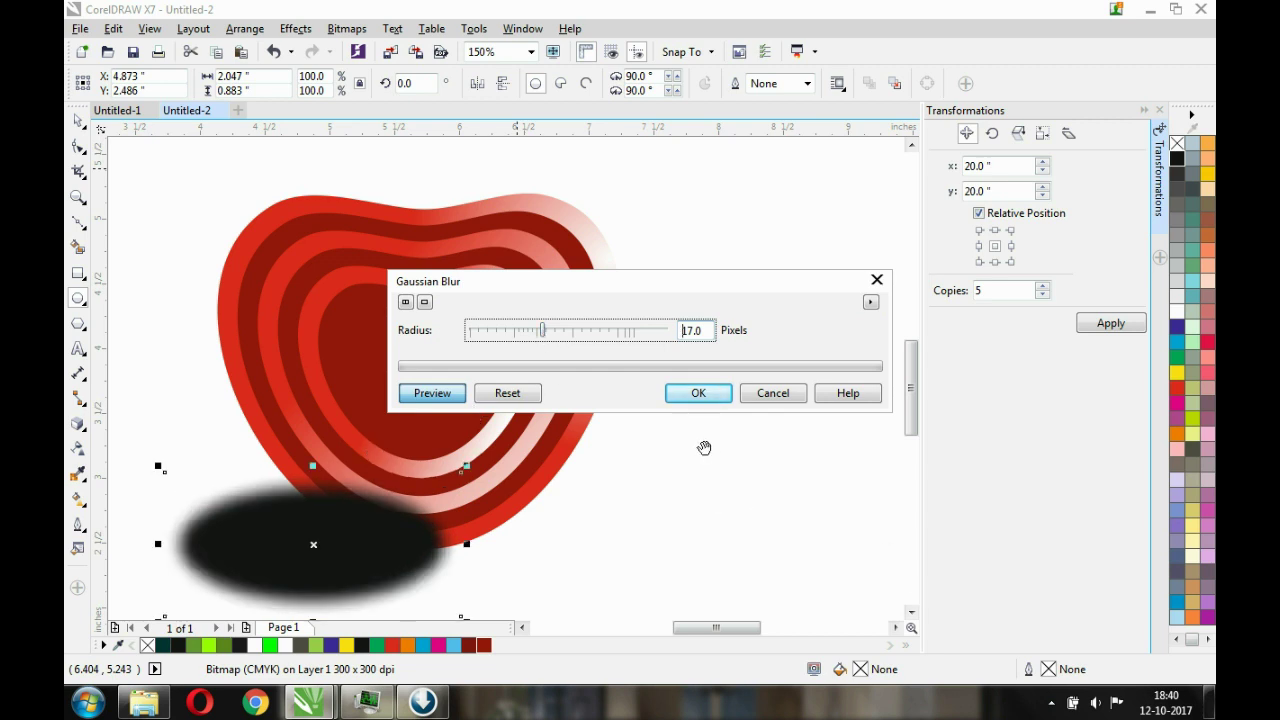
{"action": "key", "text": "Return"}
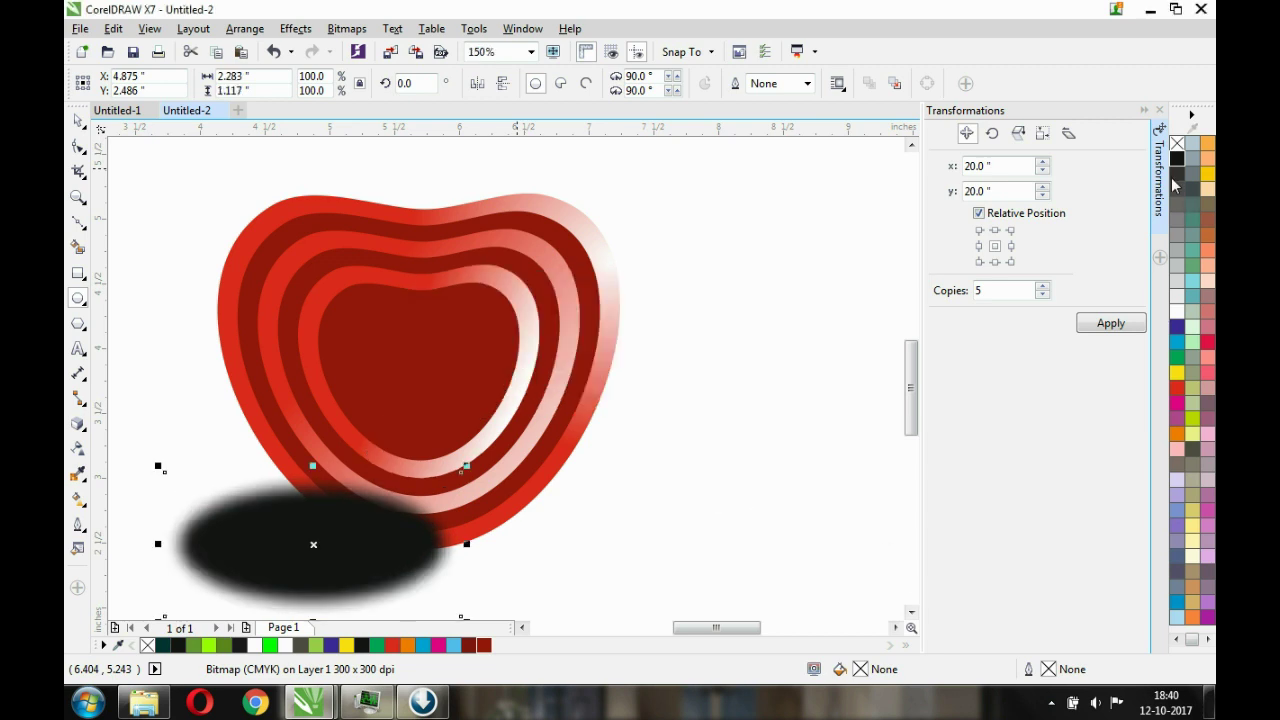
Try to recolour the blurred ellipse grey and send it behind the nested heart shapes.
{"action": "left_click", "coordinate": [1176, 190]}
{"action": "left_click", "coordinate": [1174, 204]}
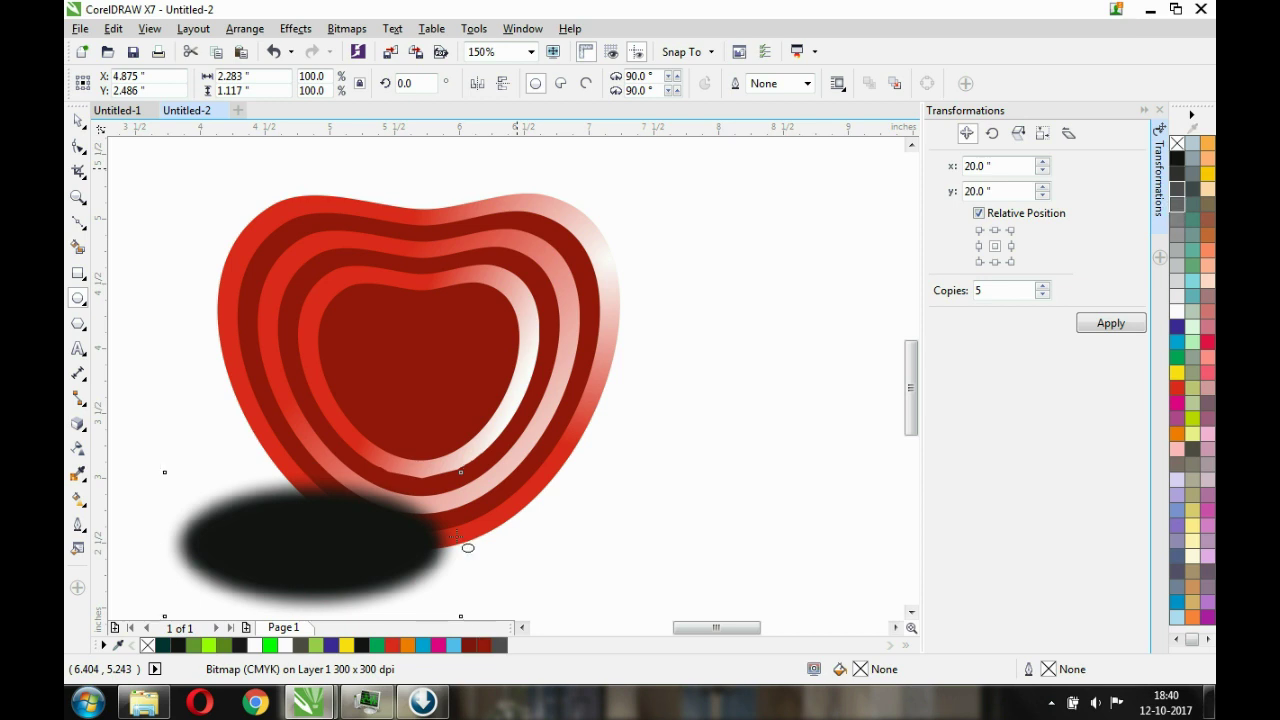
{"action": "left_click", "coordinate": [244, 28]}
{"action": "mouse_move", "coordinate": [380, 90]}
{"action": "left_click", "coordinate": [545, 154]}
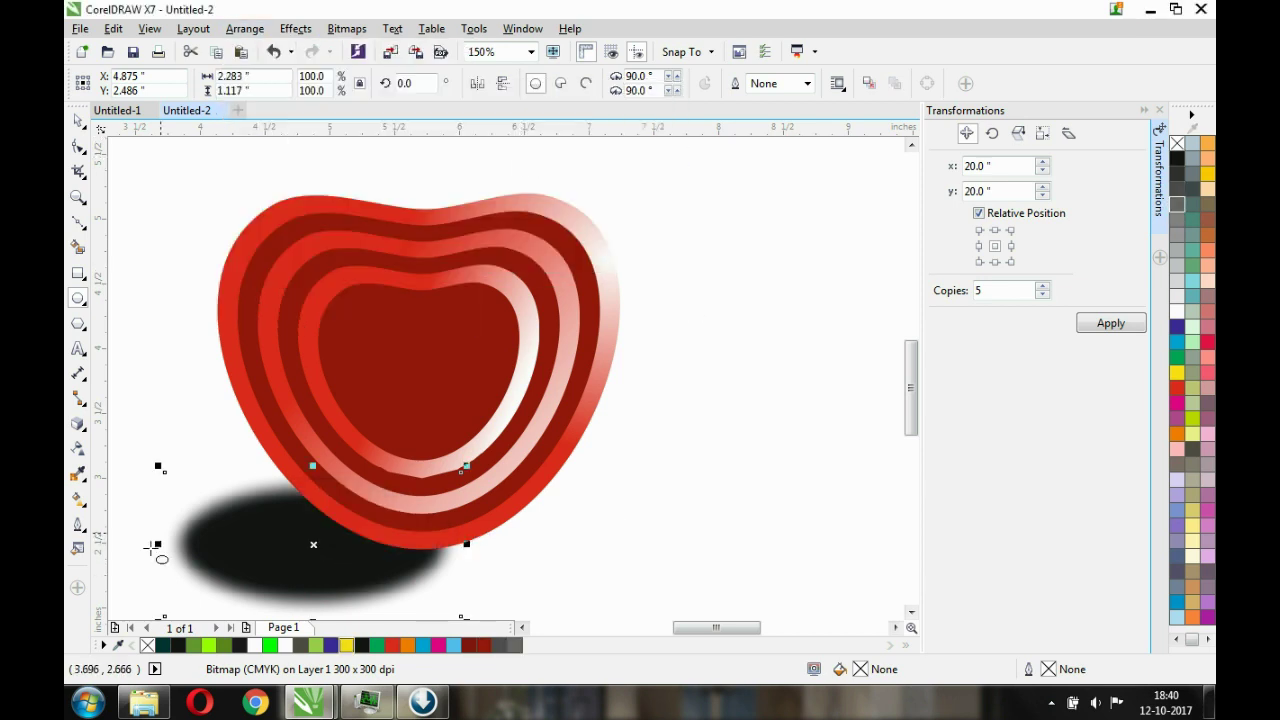
Stretch the blurred shadow to about 3.45 inches wide, shift it slightly down and flatten it to about 0.9 inches high.
{"action": "left_click_drag", "start_coordinate": [100, 551], "coordinate": [115, 549]}
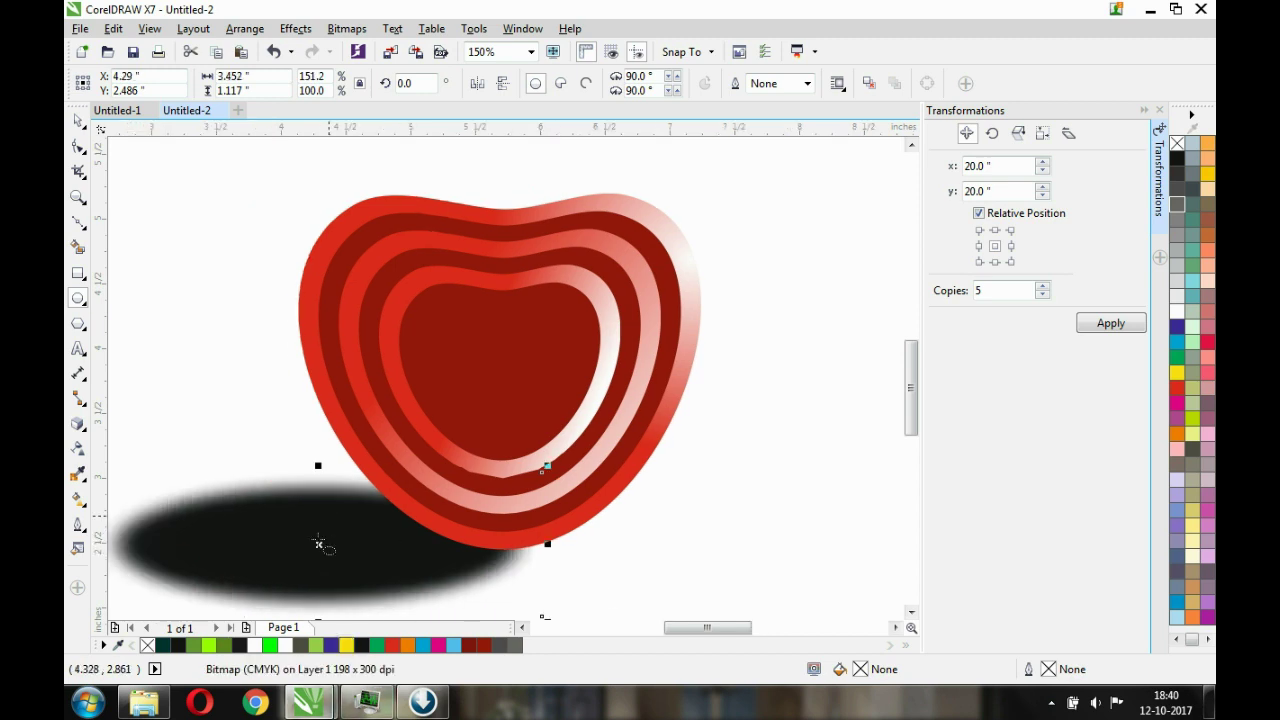
{"action": "mouse_move", "coordinate": [320, 544]}
{"action": "left_mouse_down"}
{"action": "mouse_move", "coordinate": [350, 558]}
{"action": "mouse_move", "coordinate": [316, 580]}
{"action": "left_mouse_up"}
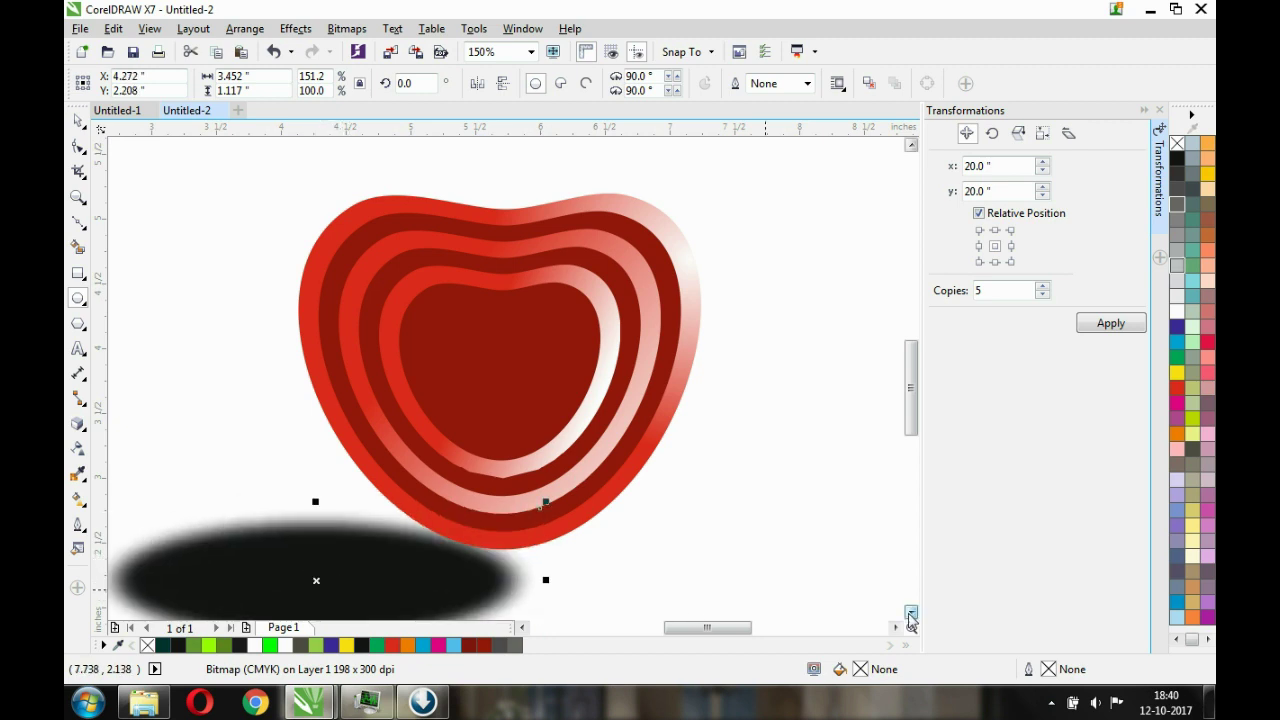
{"action": "left_click", "coordinate": [910, 614]}
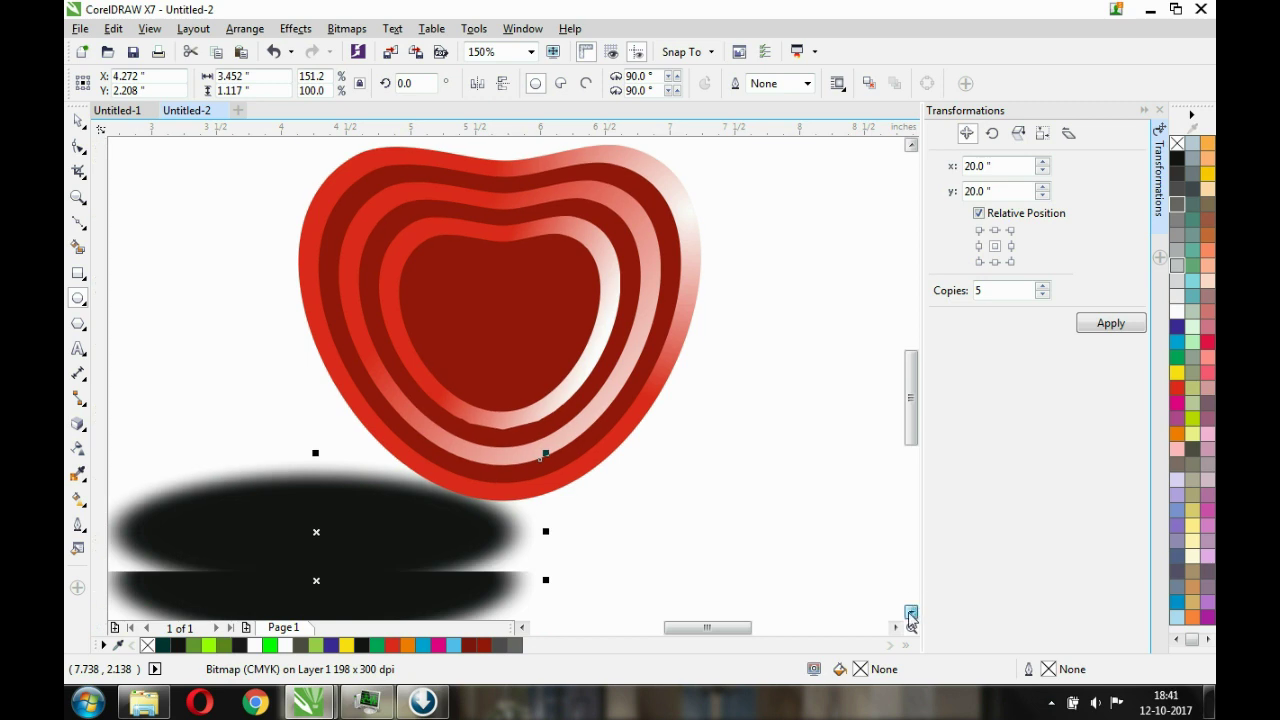
{"action": "scroll", "coordinate": [316, 453], "scroll_direction": "down", "scroll_amount": 3}
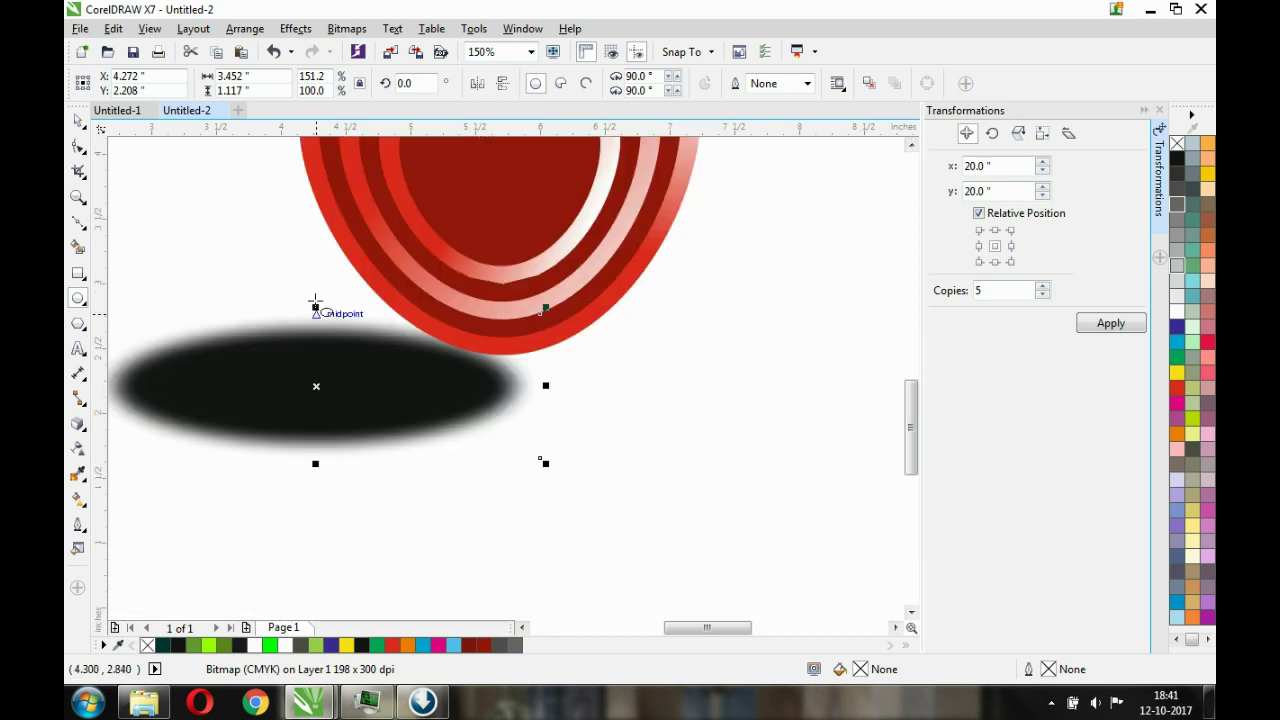
{"action": "left_click_drag", "start_coordinate": [314, 319], "coordinate": [315, 336]}
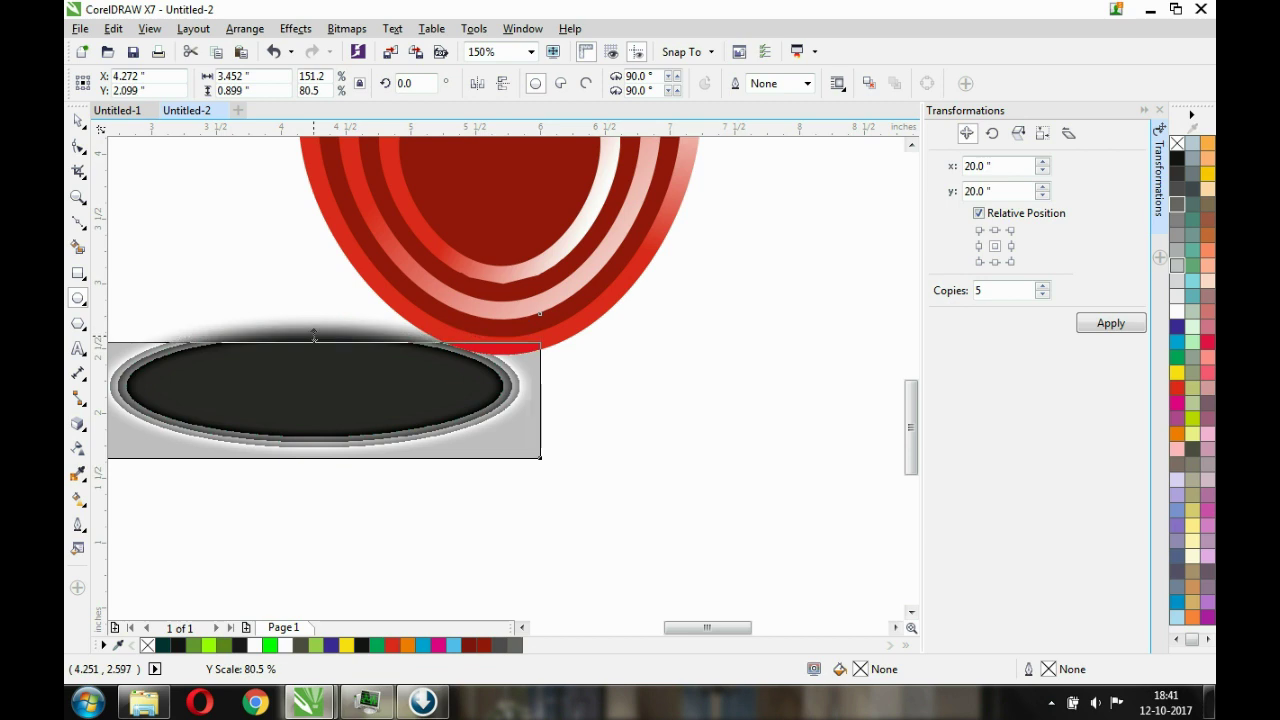
Move the blurred shadow to the lower left of the heart's tip, centred at about X 3.85, Y 2.43 inches.
{"action": "scroll", "coordinate": [857, 449], "scroll_direction": "up", "scroll_amount": 2}
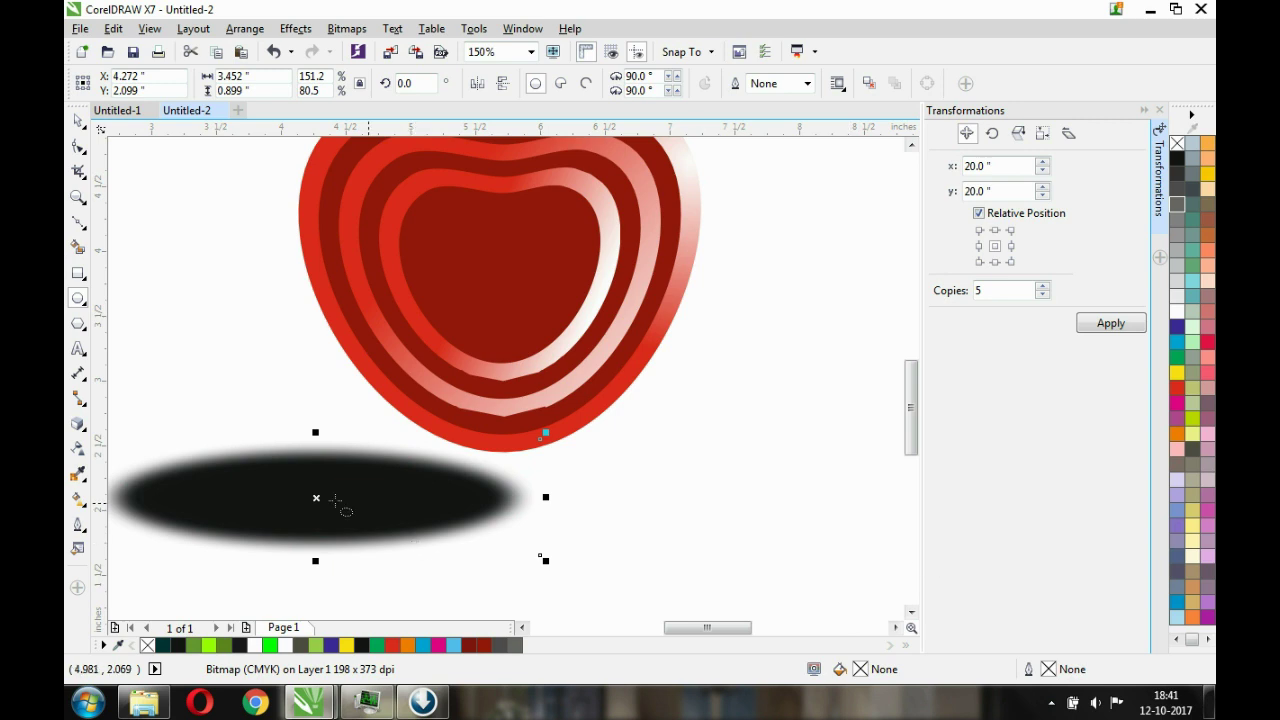
{"action": "left_click_drag", "start_coordinate": [334, 502], "coordinate": [342, 471]}
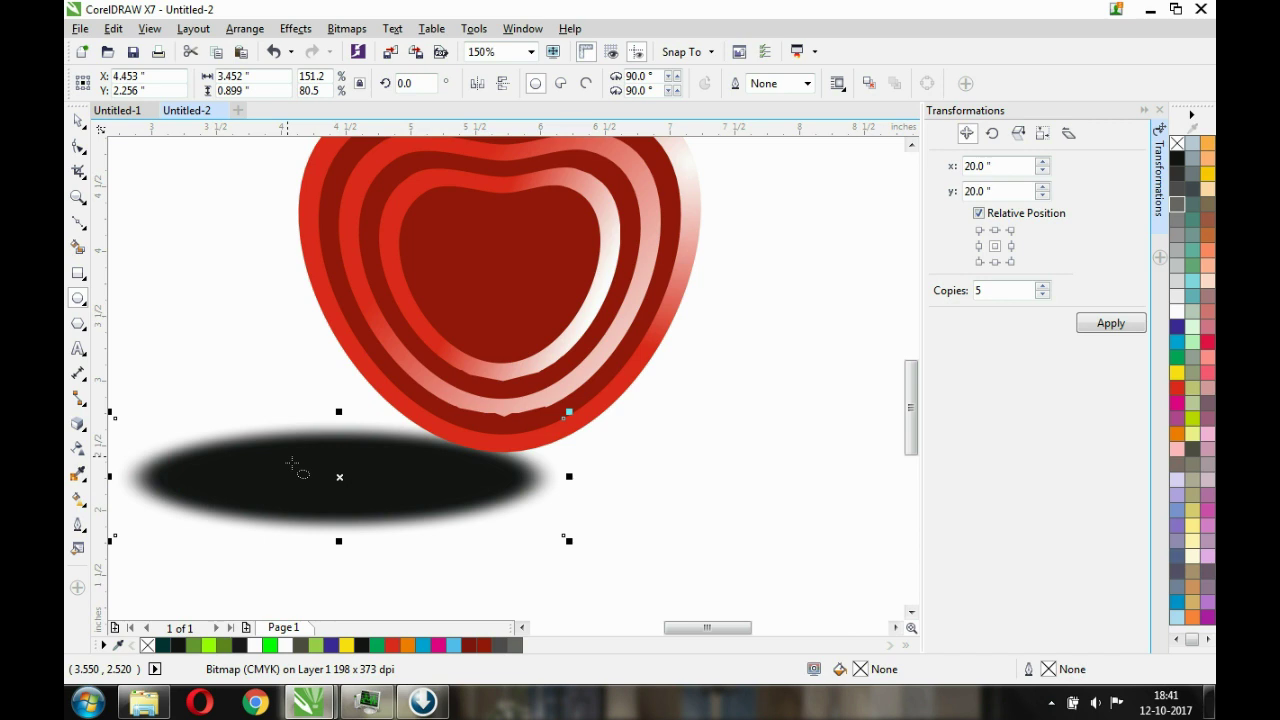
{"action": "left_click_drag", "start_coordinate": [340, 477], "coordinate": [334, 444]}
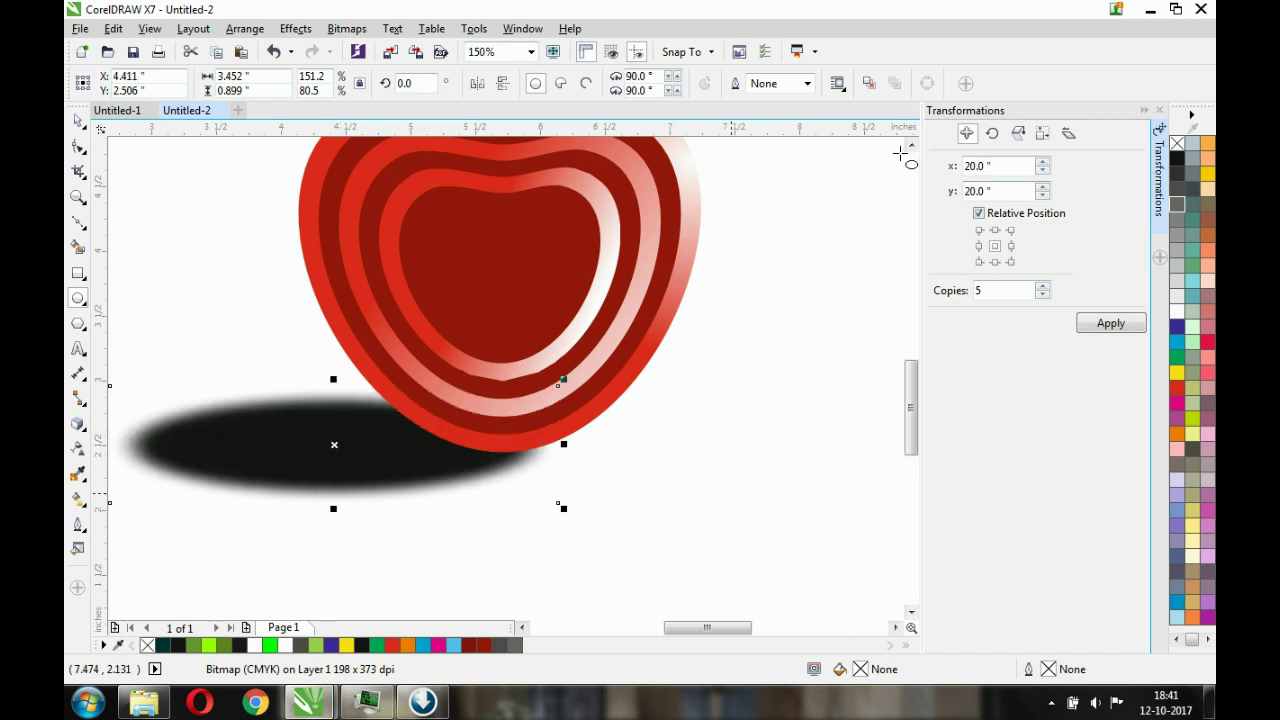
{"action": "left_click", "coordinate": [911, 146]}
{"action": "left_click", "coordinate": [911, 146]}
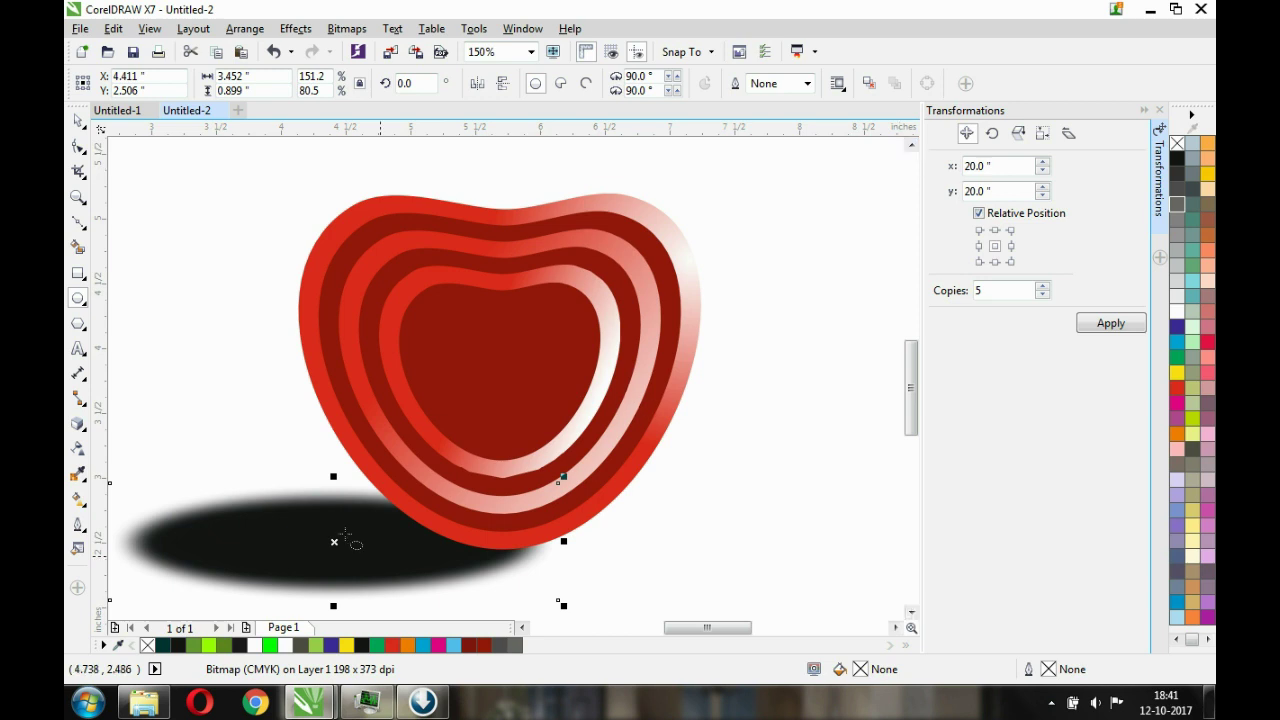
{"action": "left_click_drag", "start_coordinate": [334, 542], "coordinate": [261, 552]}
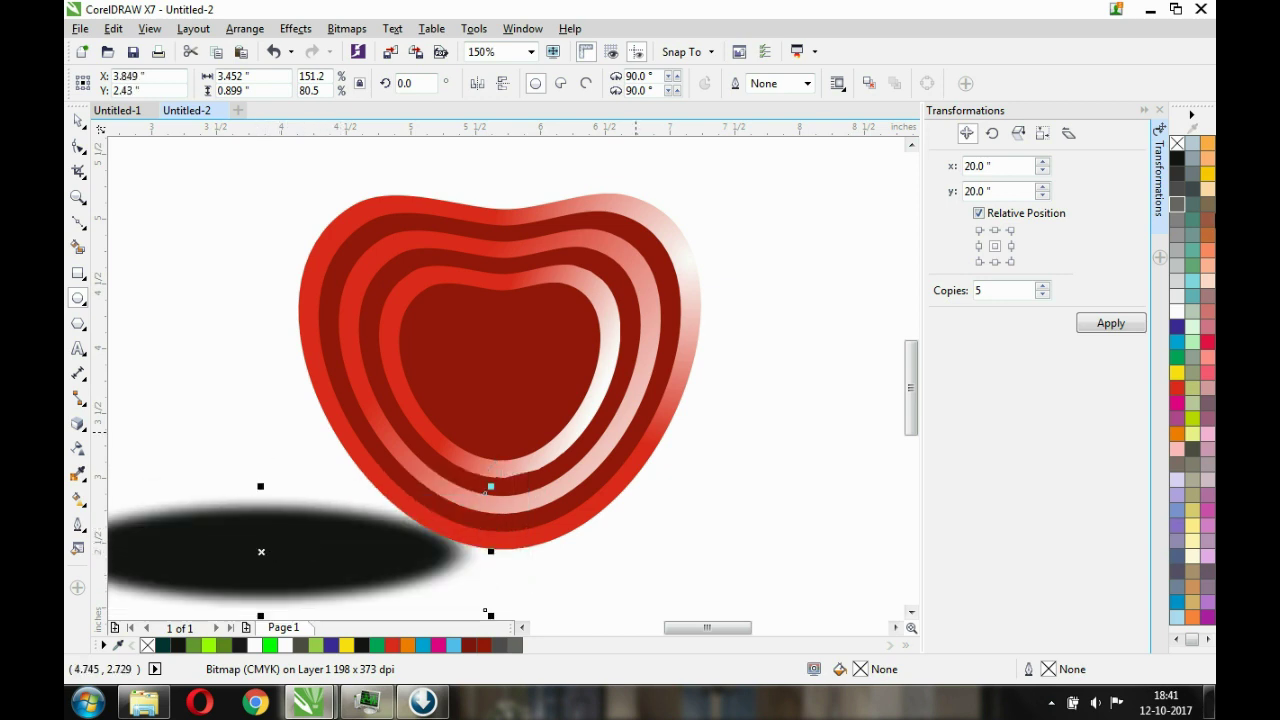
Shrink the shadow from its left and upper sides to about 2.94 inches wide and 0.71 inches high.
{"action": "left_click", "coordinate": [522, 628]}
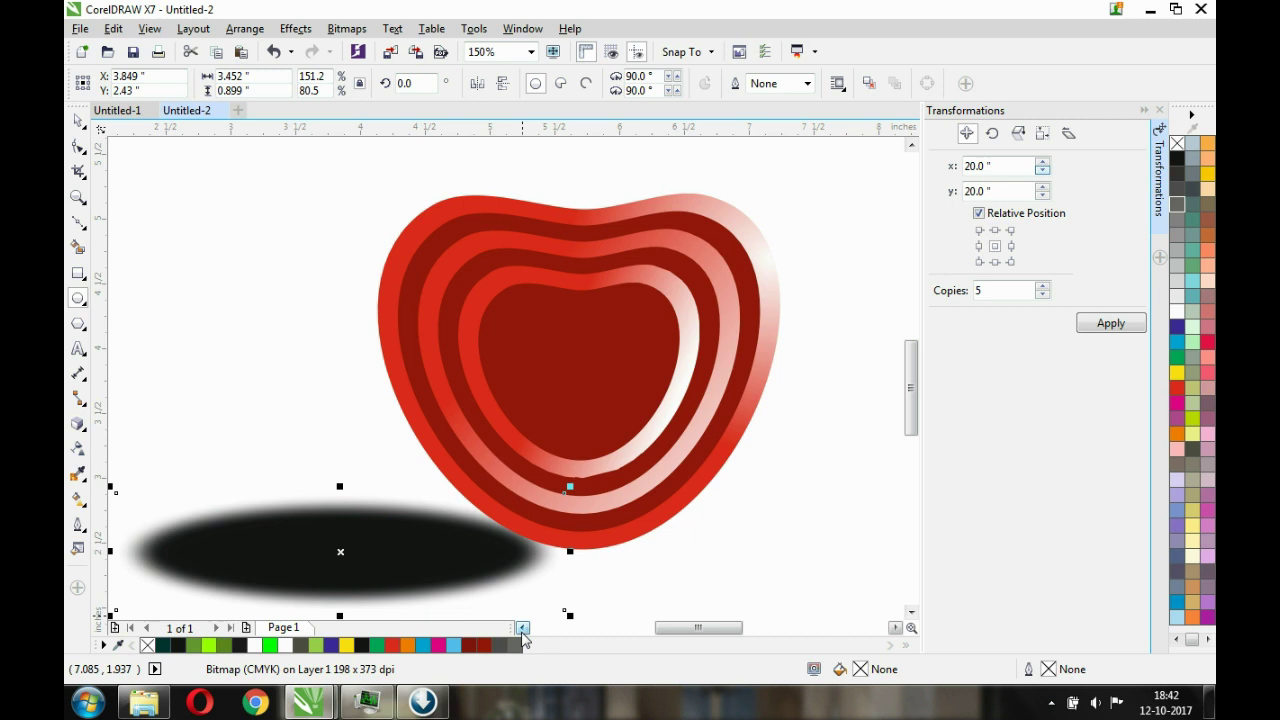
{"action": "left_click", "coordinate": [522, 628]}
{"action": "left_click_drag", "start_coordinate": [186, 551], "coordinate": [257, 551]}
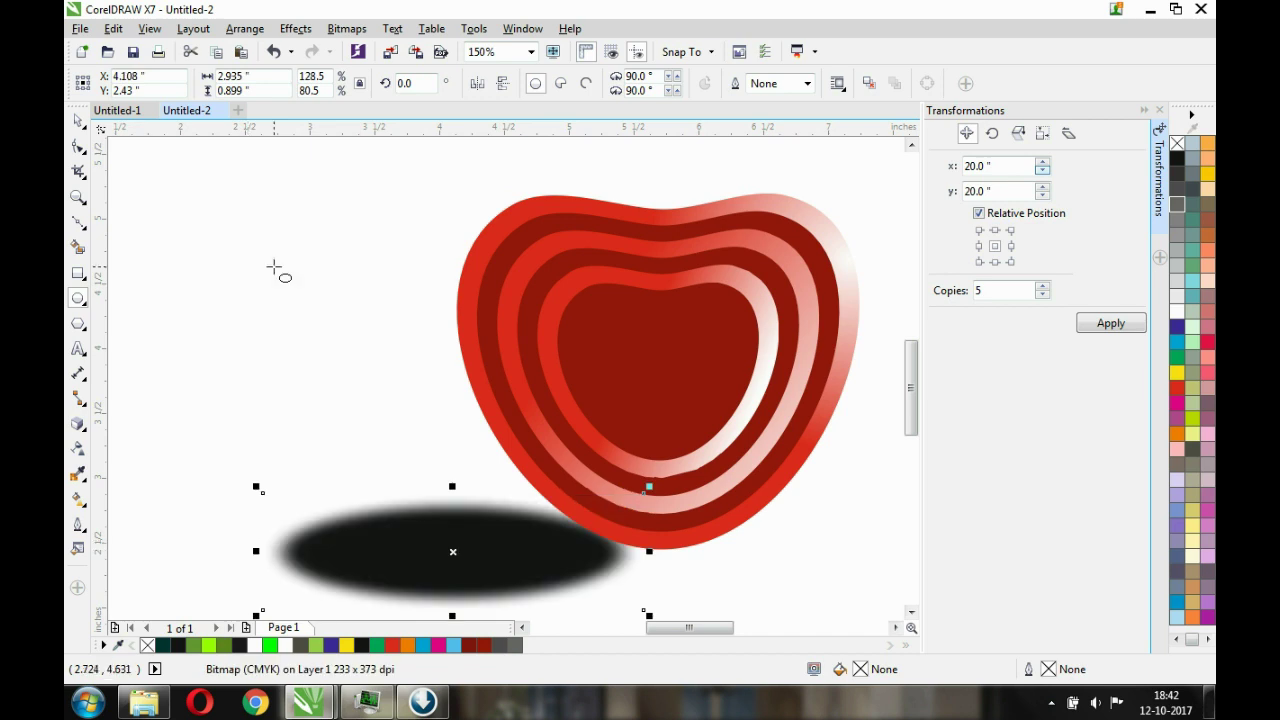
{"action": "left_click_drag", "start_coordinate": [452, 486], "coordinate": [457, 514]}
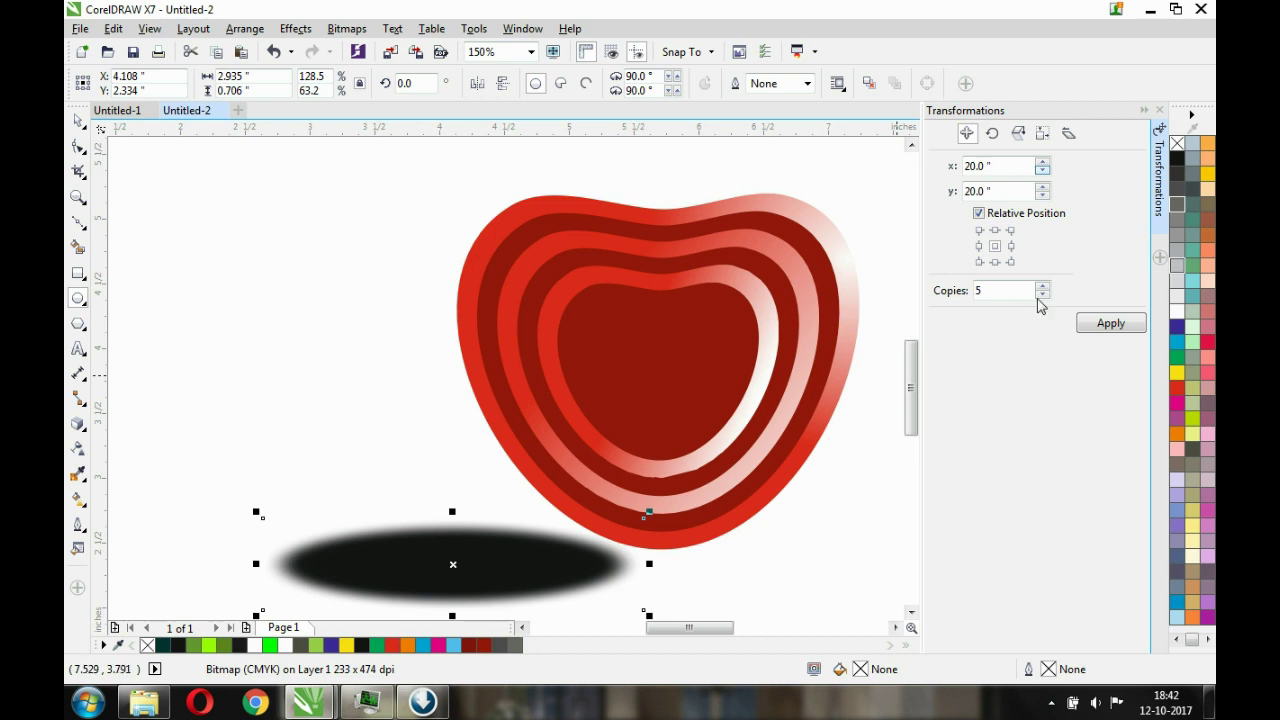